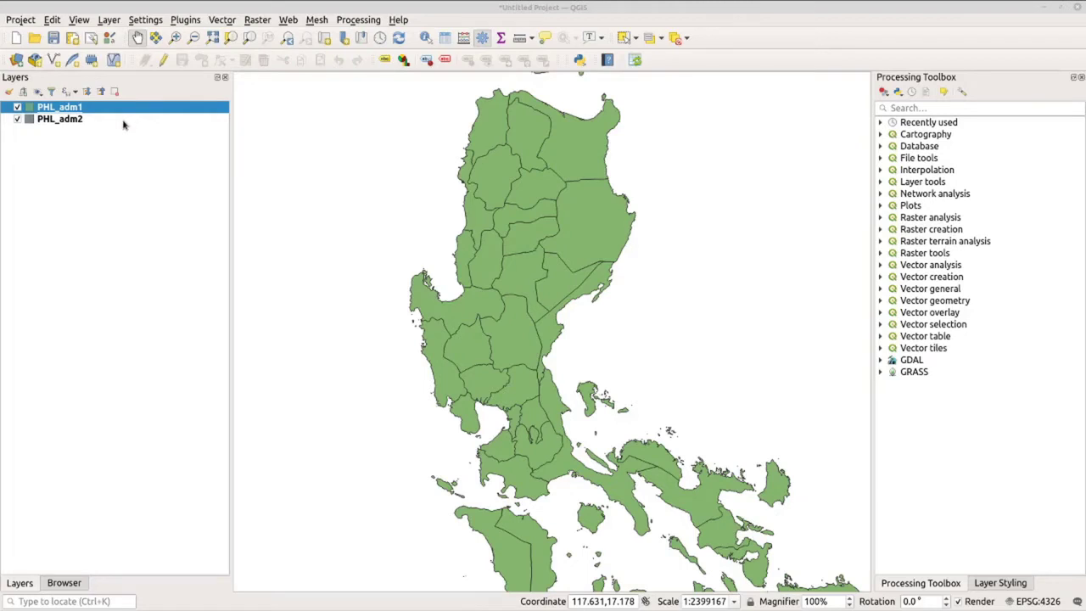
# Step: Select the Aurora province polygon on the east coast in the PHL_adm1 layer with the Select Feature(s) tool
pyautogui.click(161, 185)
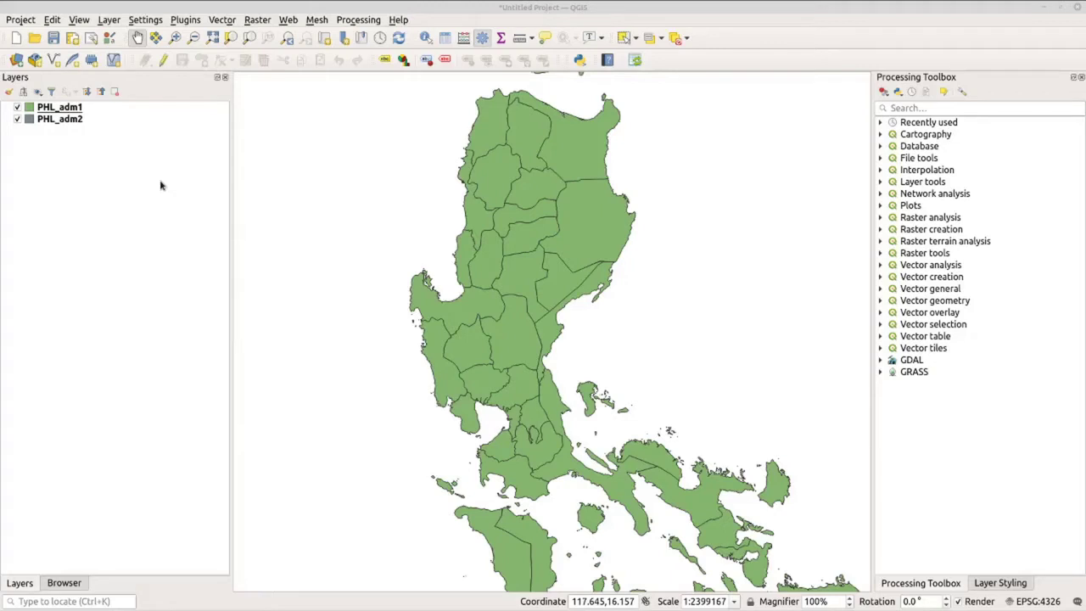
pyautogui.click(105, 113)
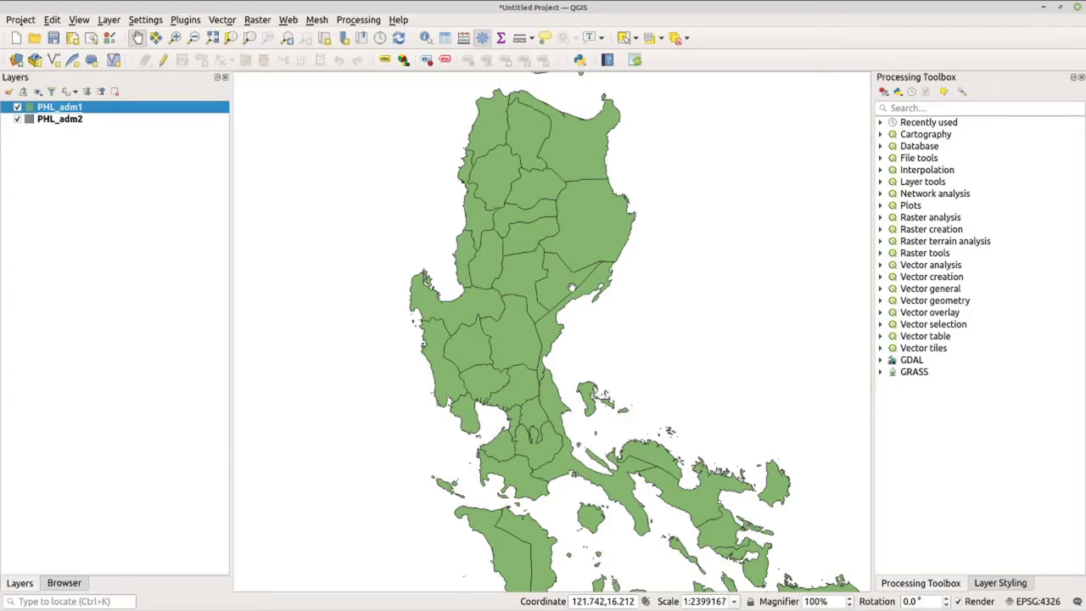
pyautogui.click(638, 38)
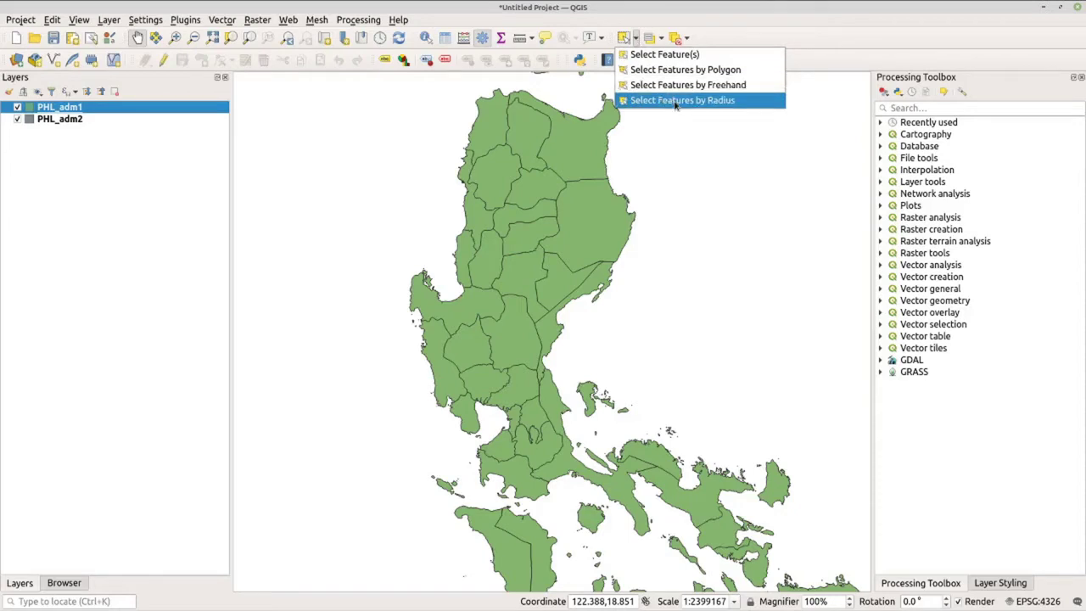
pyautogui.click(643, 57)
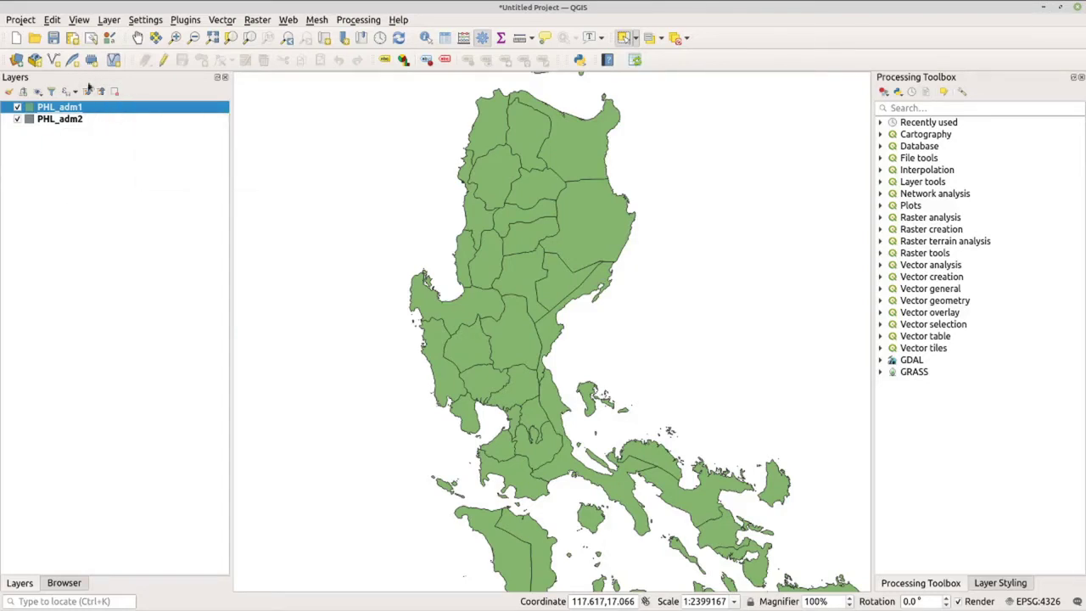
pyautogui.click(623, 40)
pyautogui.click(596, 288)
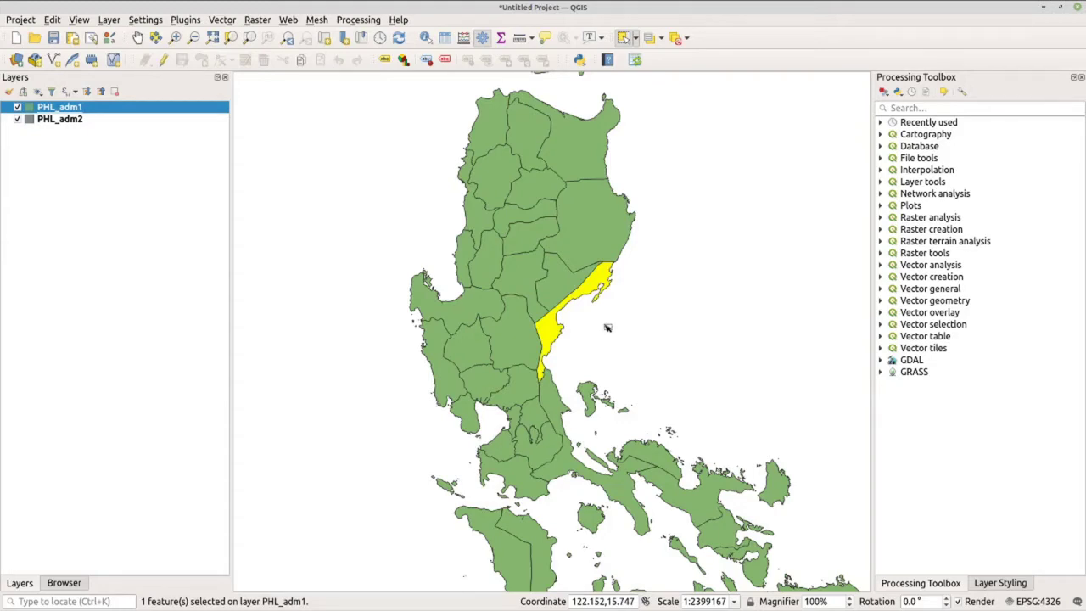
# Step: Export only the selected PHL_adm1 feature as an ESRI Shapefile named Aurora prov in the admin boundary folder and add it to the map
pyautogui.rightClick(136, 113)
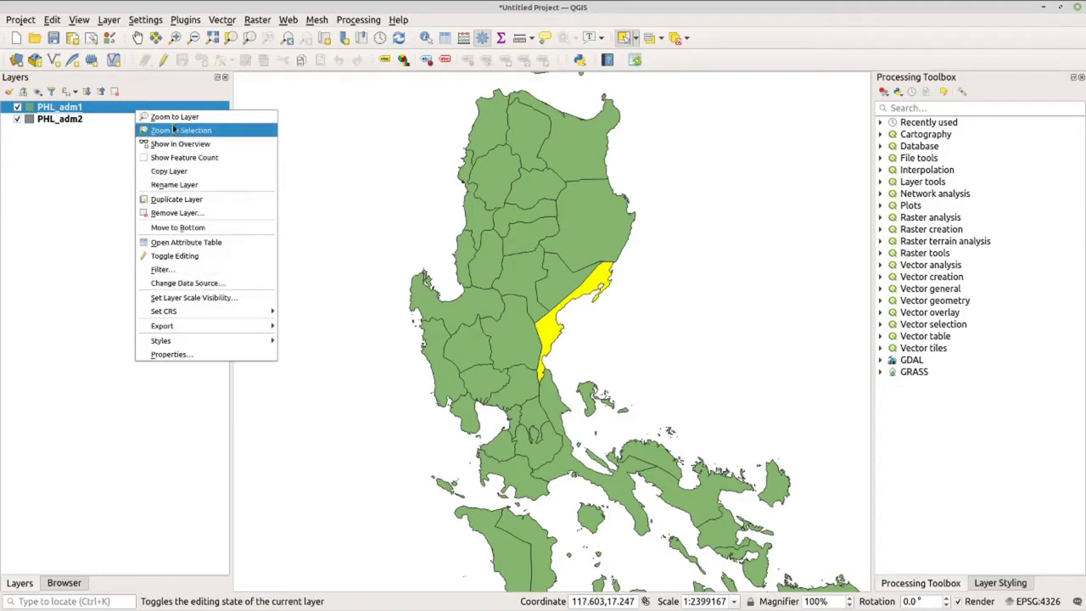
pyautogui.moveTo(234, 328)
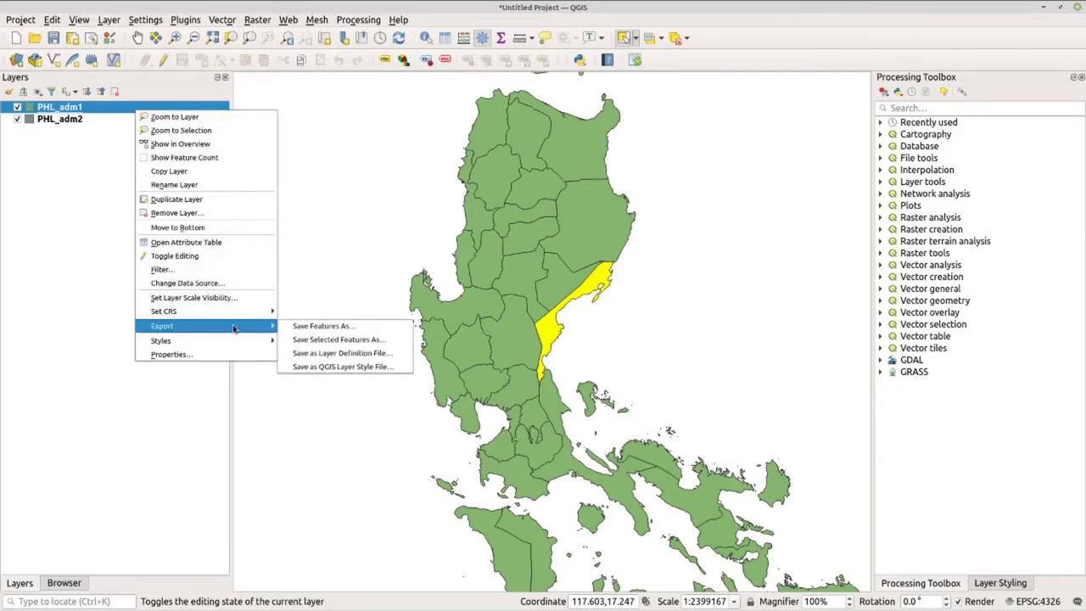
pyautogui.click(334, 343)
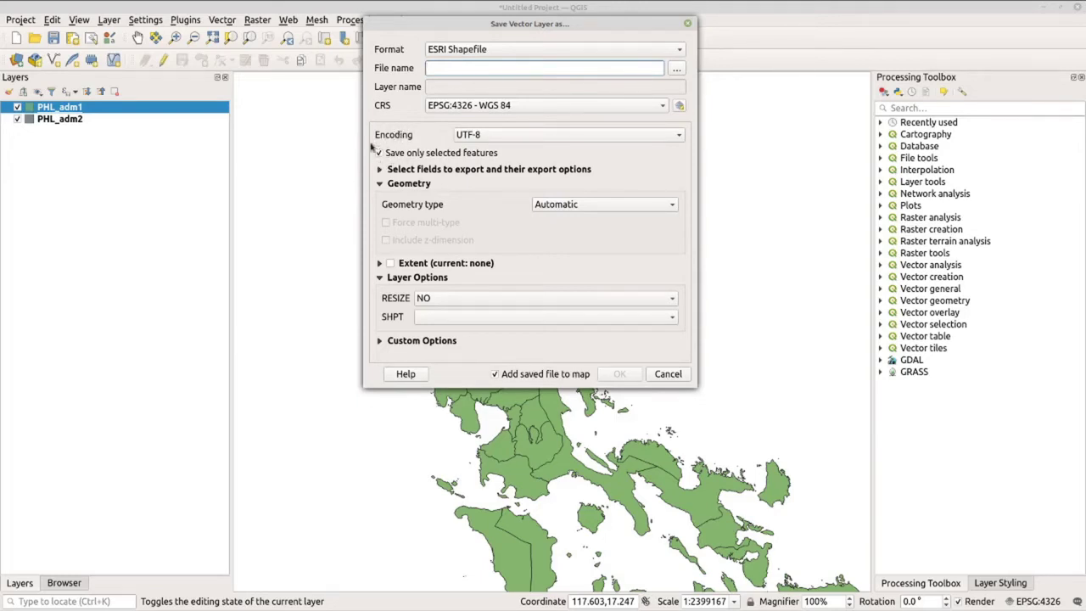
pyautogui.click(677, 73)
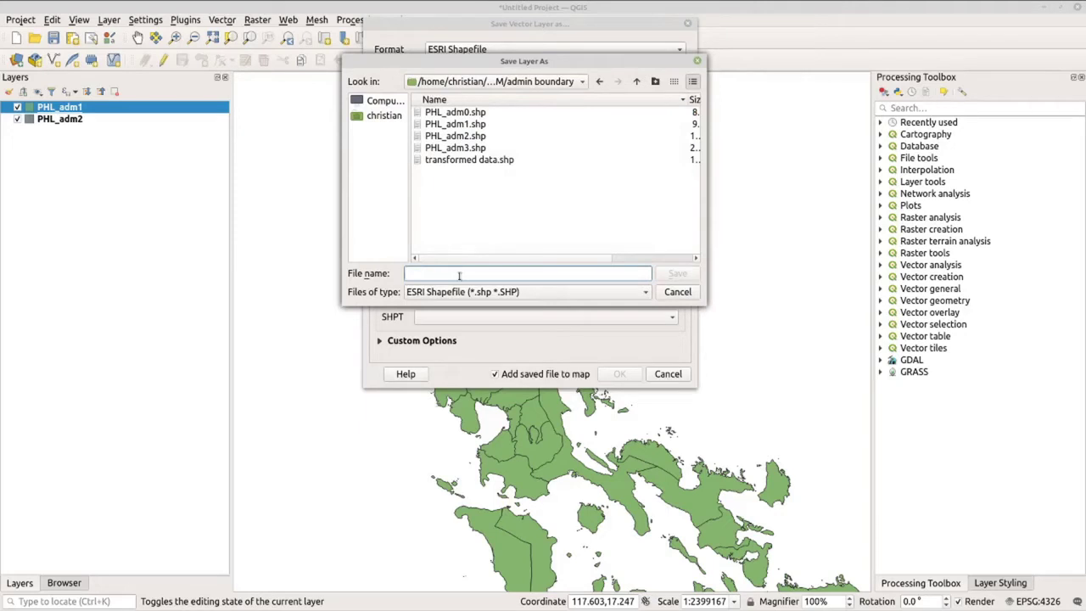
pyautogui.write('Aurora pr')
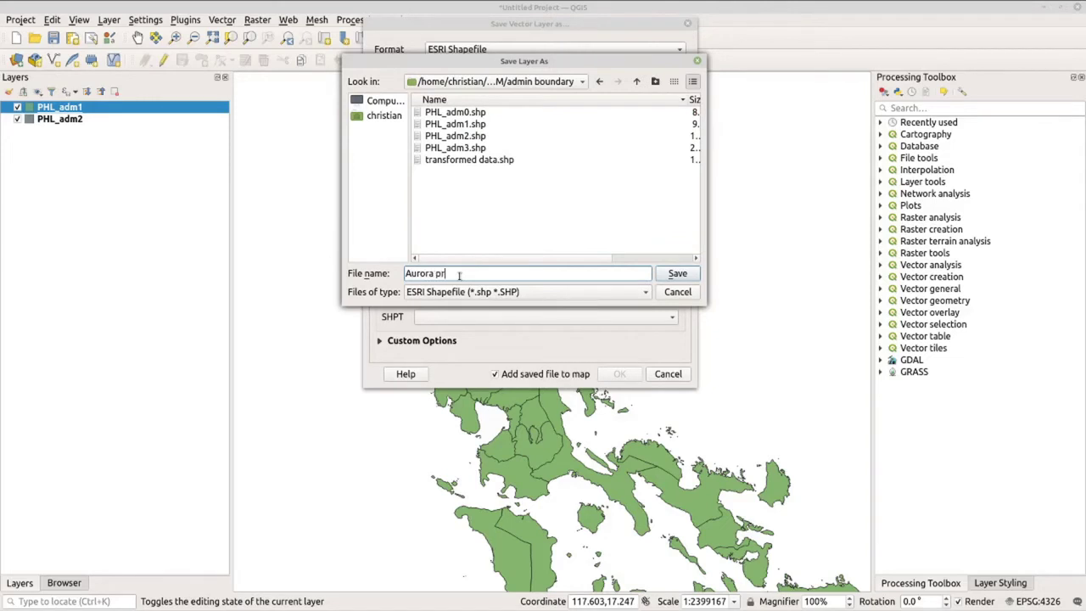
pyautogui.write('ov')
pyautogui.click(675, 275)
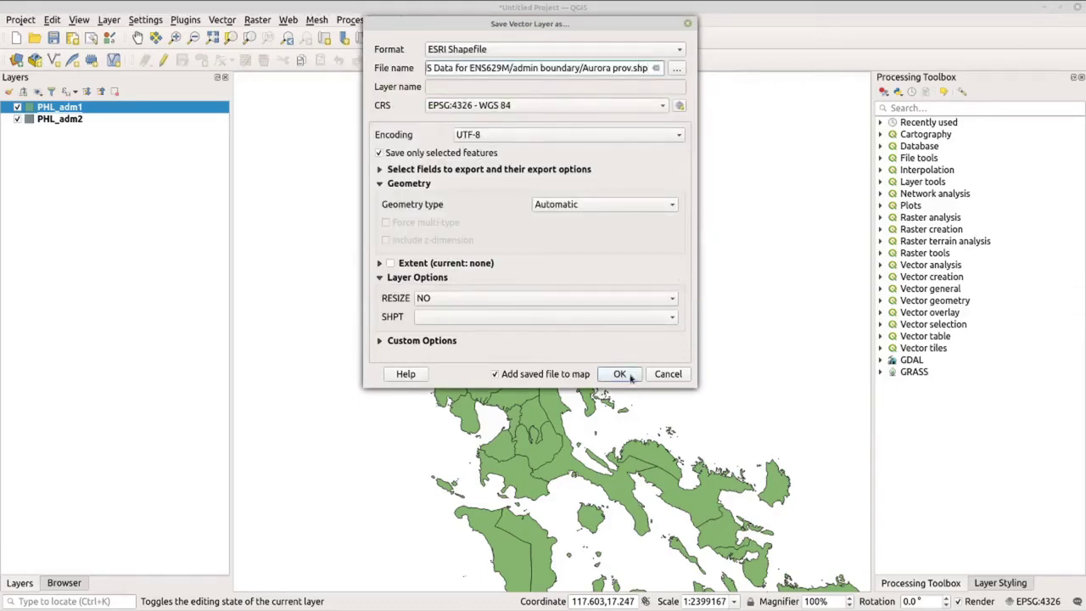
pyautogui.click(630, 379)
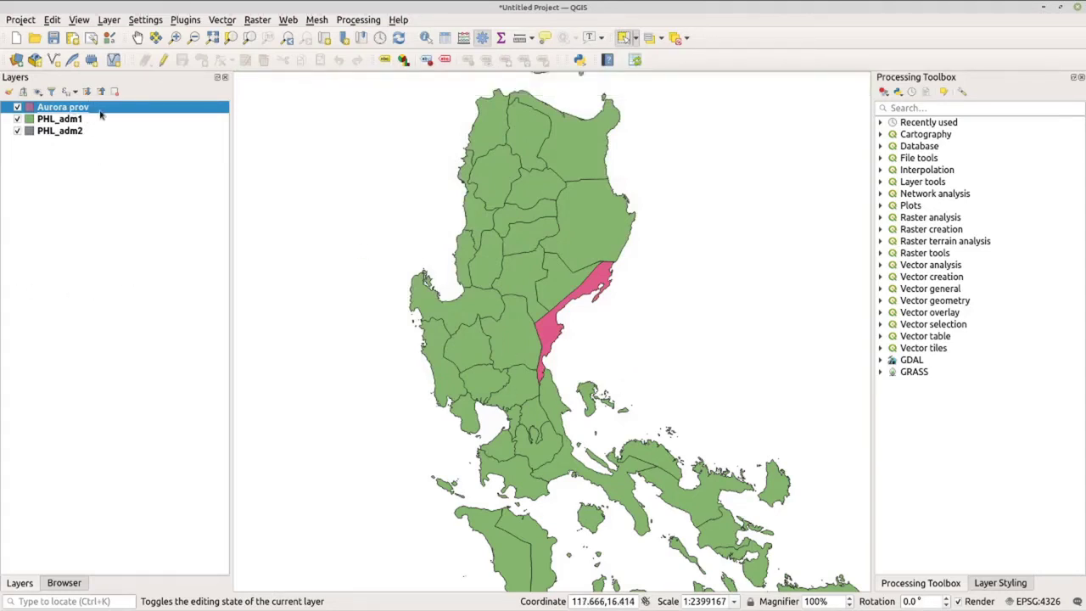
# Step: Identify the Quirino province polygon in PHL_adm1, directly northwest of Aurora
pyautogui.click(20, 119)
pyautogui.click(562, 264)
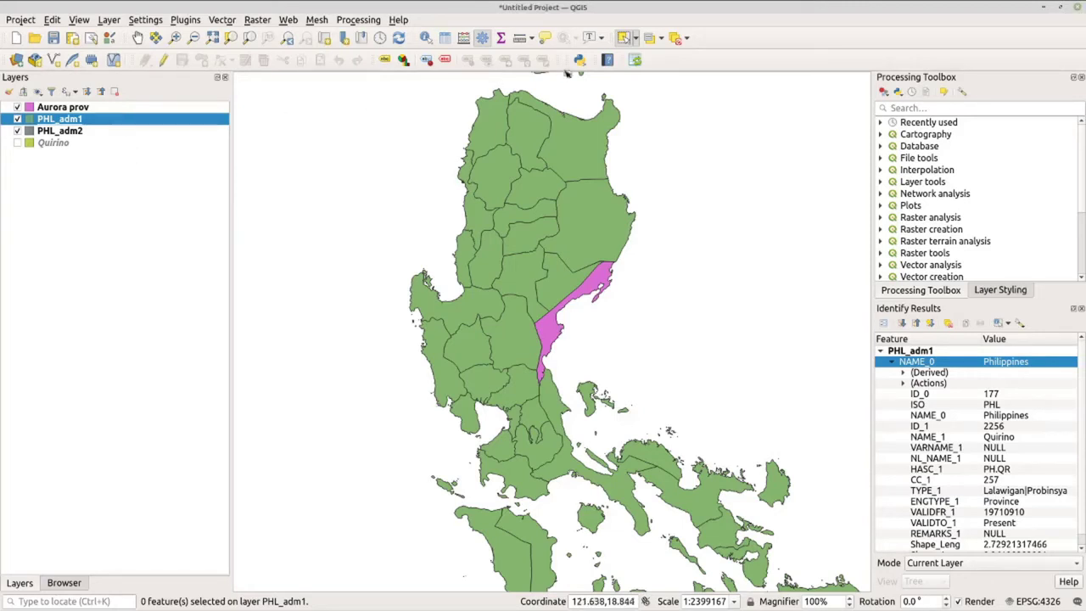
# Step: Select Quirino together with its neighbouring provinces to the north and west in PHL_adm1, and clear the selection
pyautogui.click(623, 39)
pyautogui.click(597, 258)
pyautogui.keyDown('shift'); pyautogui.click(597, 257); pyautogui.keyUp('shift')
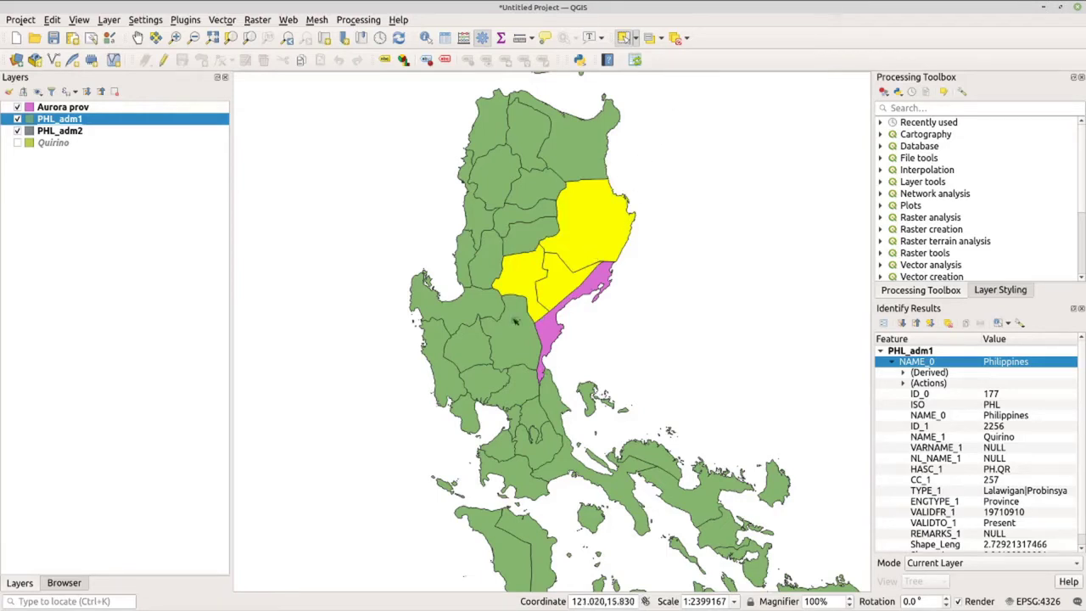
pyautogui.click(676, 40)
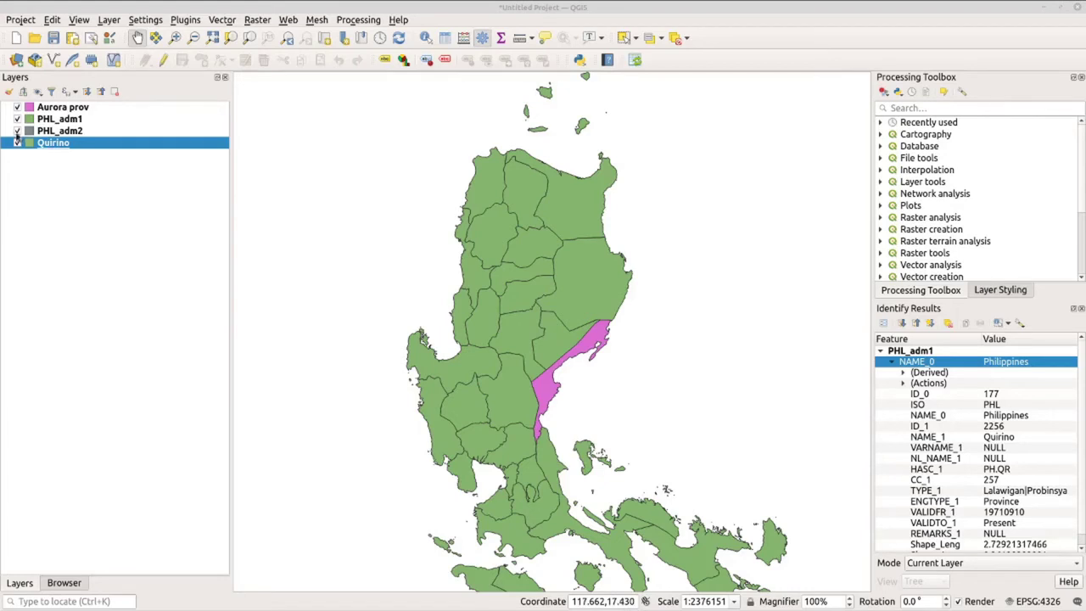
# Step: Hide the PHL_adm1 and PHL_adm2 layers so only Aurora prov and Quirino are displayed on the map
pyautogui.click(17, 119)
pyautogui.click(17, 130)
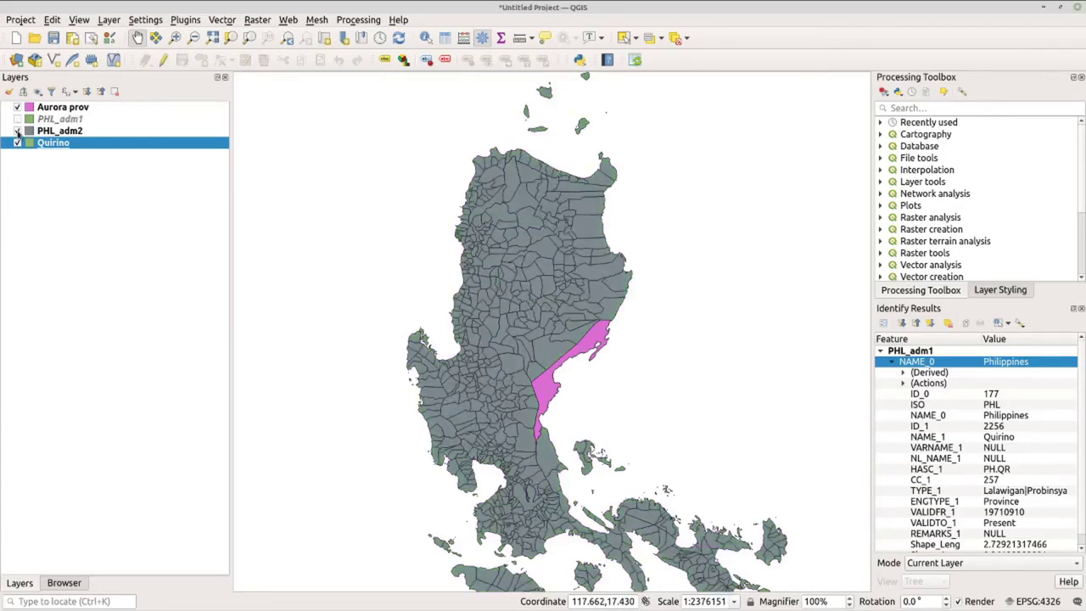
pyautogui.scroll(3, 566, 361)
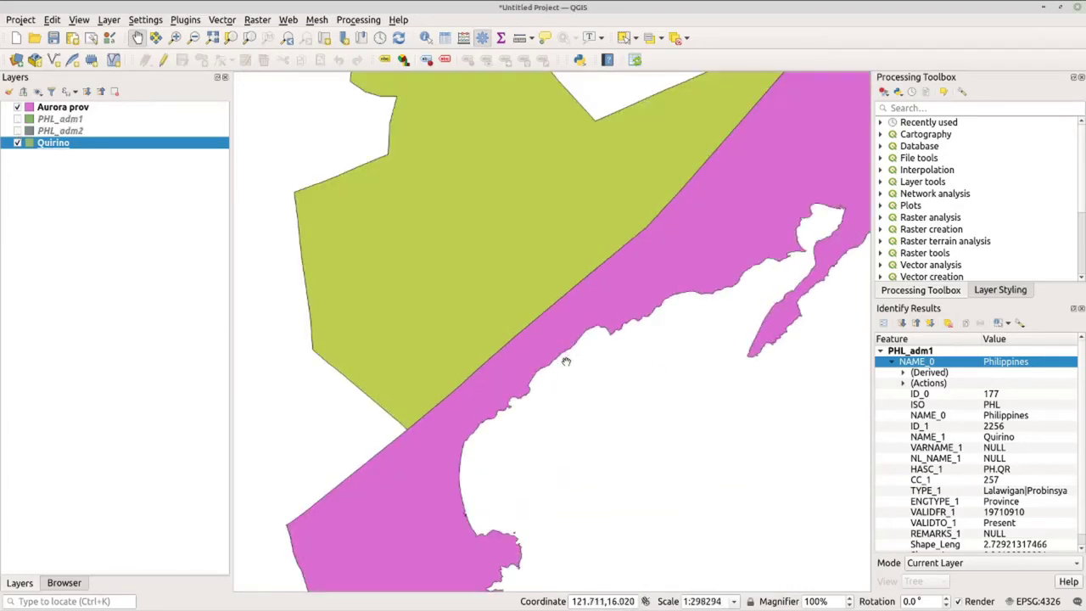
pyautogui.scroll(-1, 566, 361)
pyautogui.click(18, 107)
pyautogui.click(18, 108)
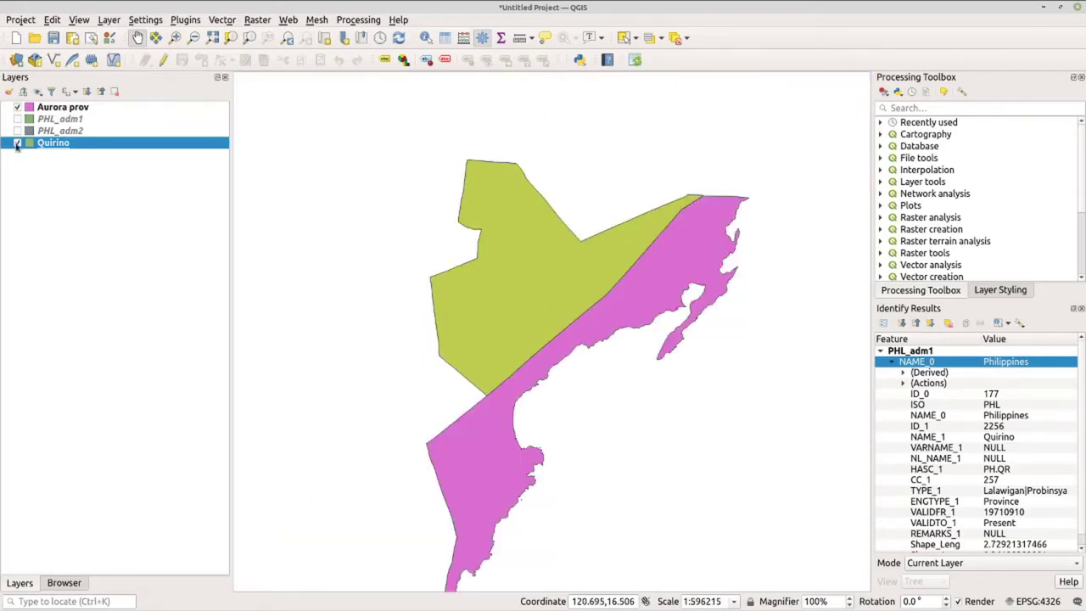
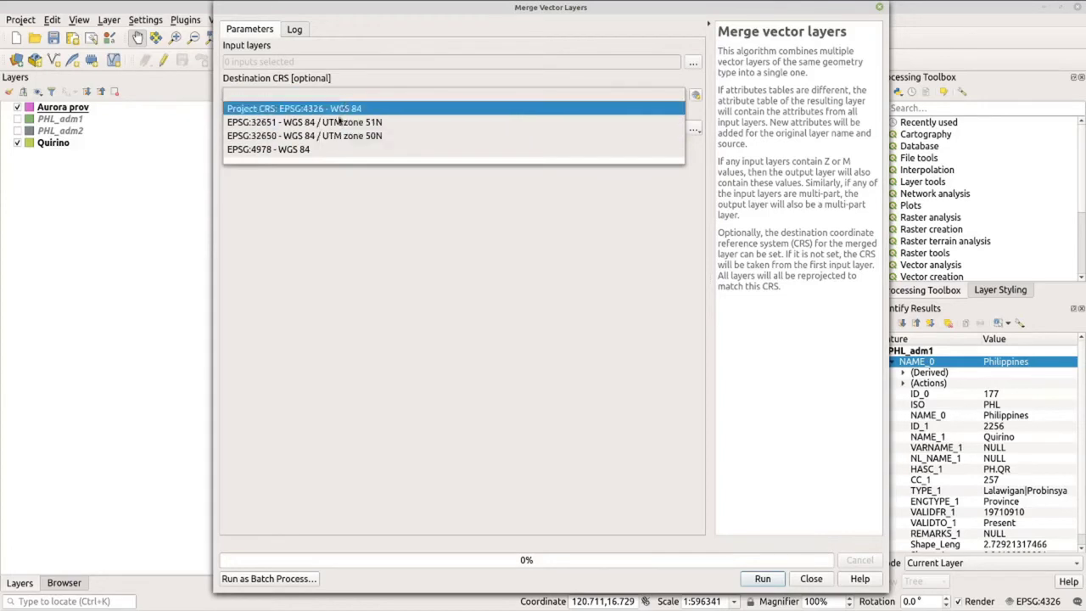
pyautogui.click(534, 83)
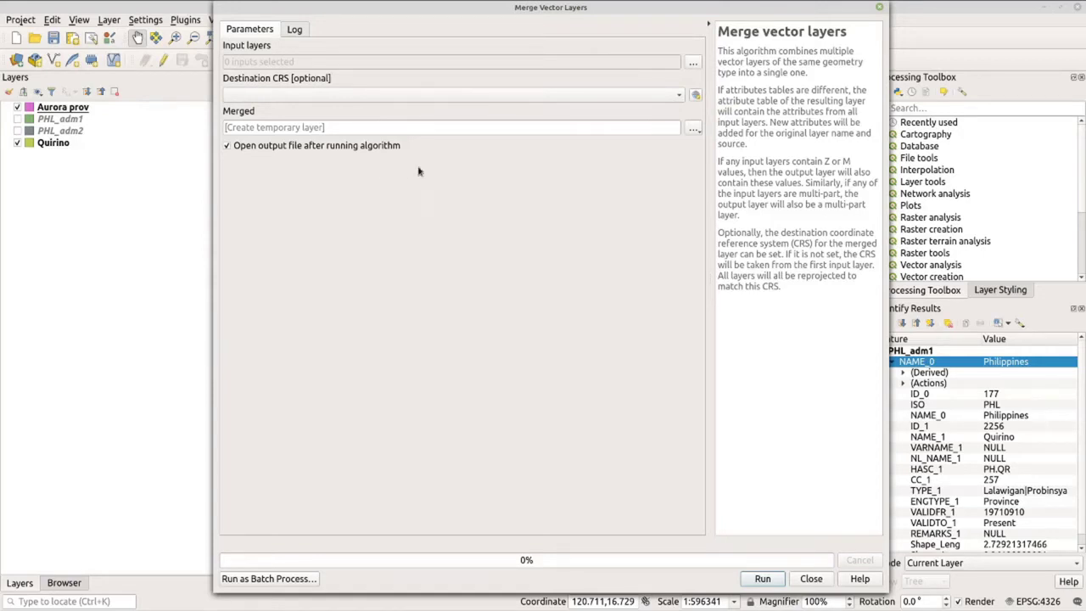
pyautogui.click(693, 129)
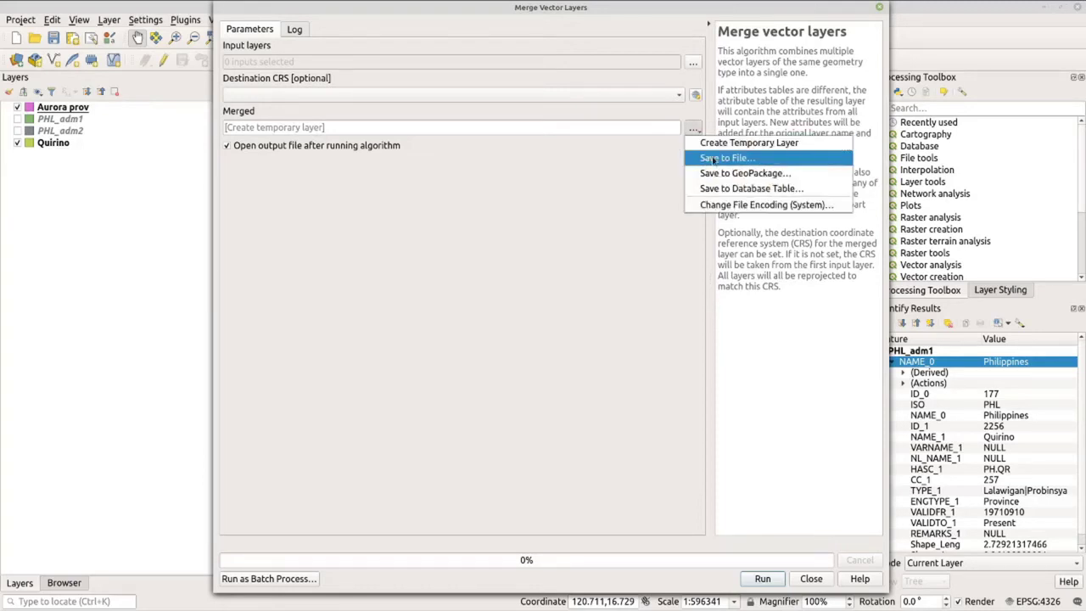
pyautogui.click(540, 235)
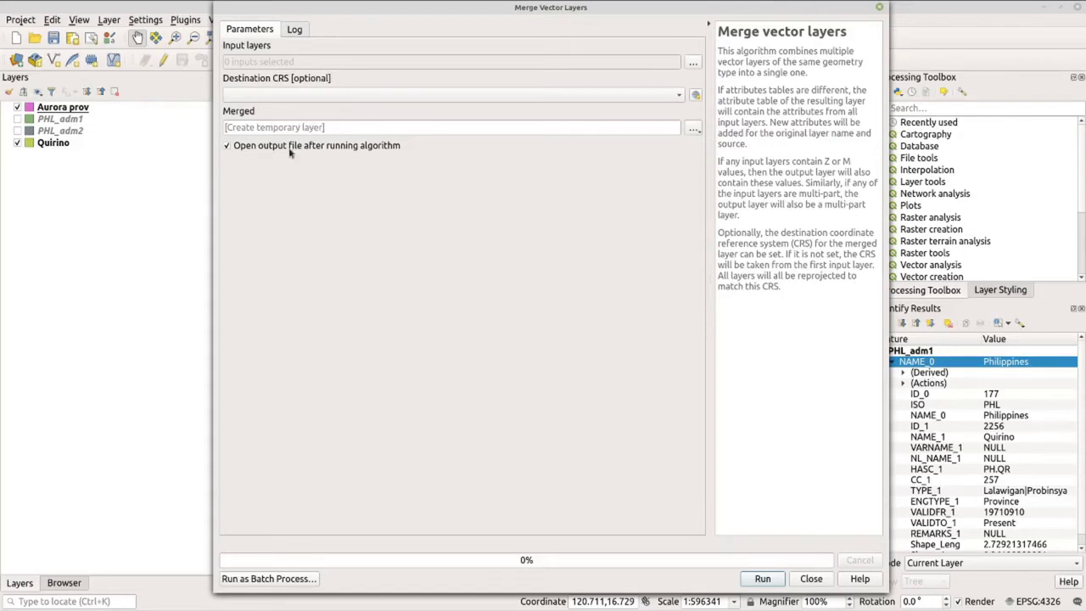
# Step: Merge the Aurora prov and Quirino layers into a temporary layer with Merge Vector Layers, leaving the destination CRS empty
pyautogui.click(692, 64)
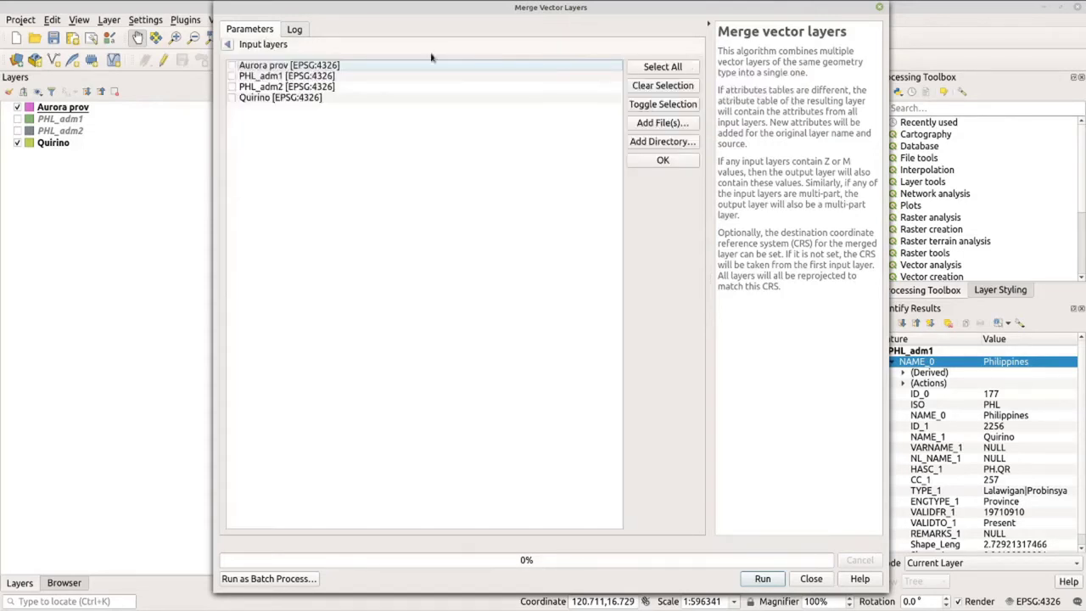
pyautogui.click(232, 65)
pyautogui.click(232, 99)
pyautogui.click(692, 165)
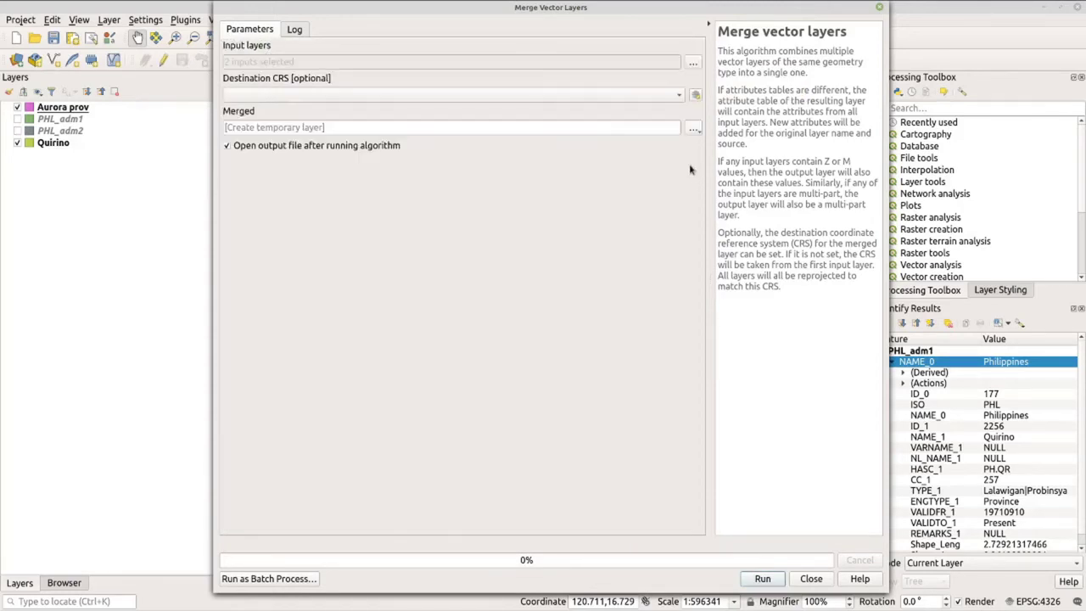
pyautogui.click(779, 580)
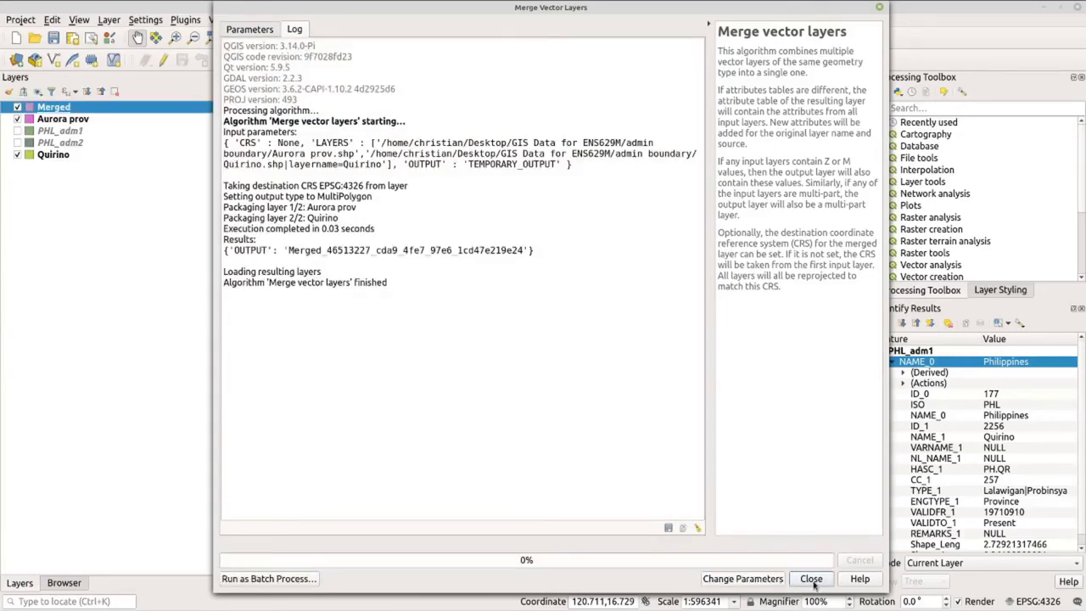
pyautogui.click(811, 579)
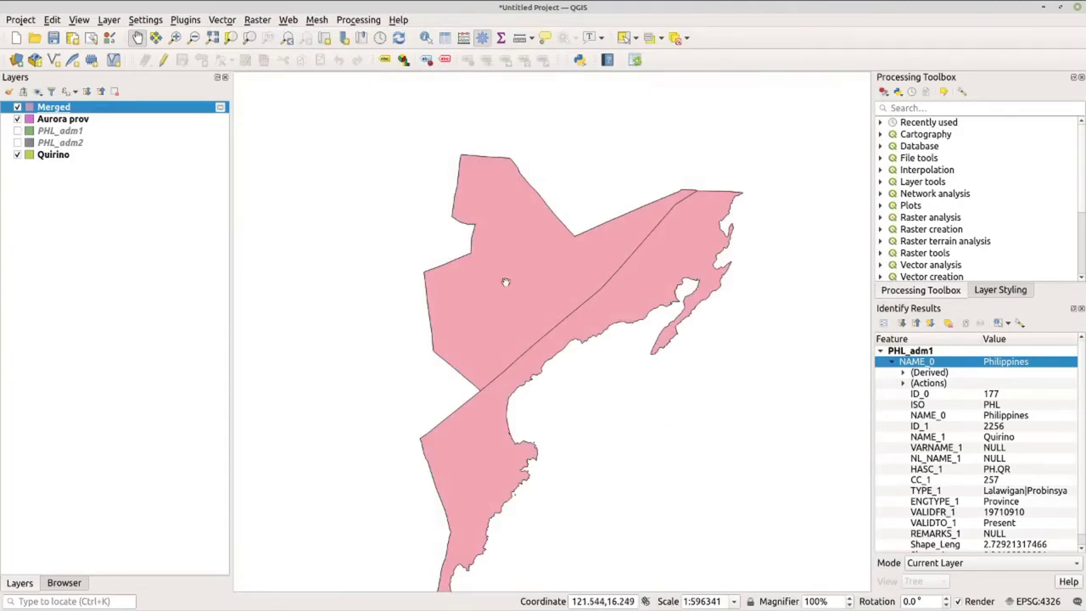
# Step: Hide the Merged, Aurora prov and Quirino layers
pyautogui.moveTo(508, 303); pyautogui.dragTo(517, 259)
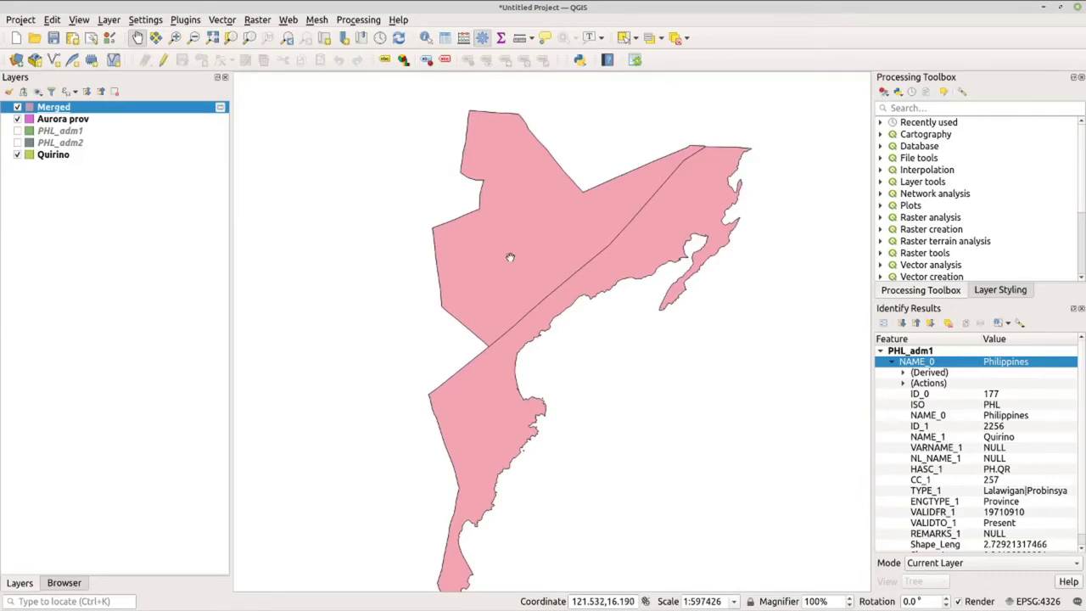
pyautogui.press('Down')
pyautogui.press('Down')
pyautogui.press('Down')
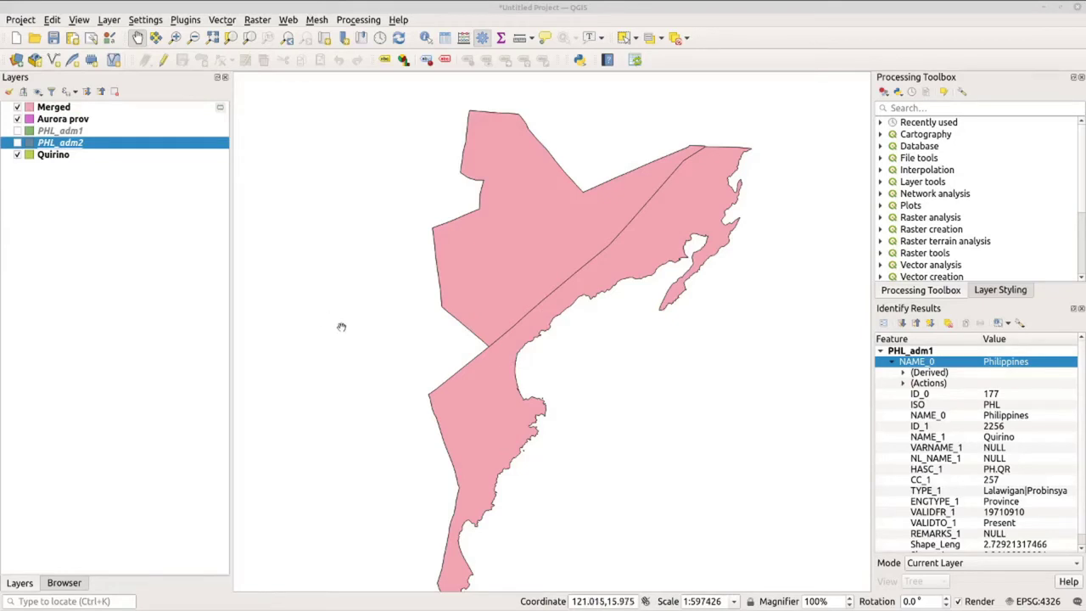
pyautogui.click(16, 154)
pyautogui.click(17, 120)
pyautogui.click(17, 119)
pyautogui.click(18, 108)
pyautogui.click(17, 119)
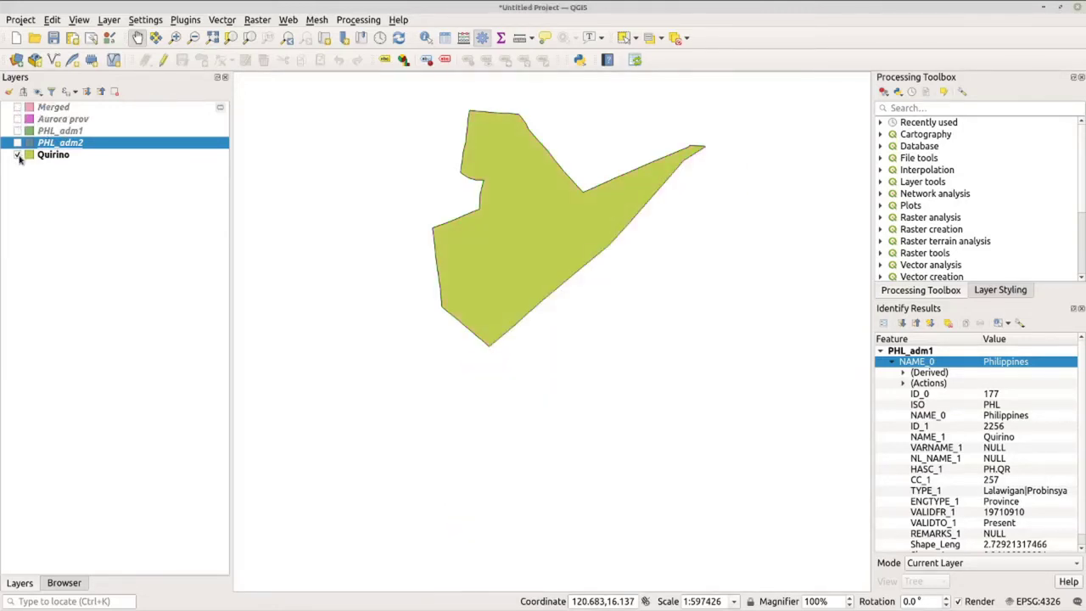
pyautogui.click(18, 155)
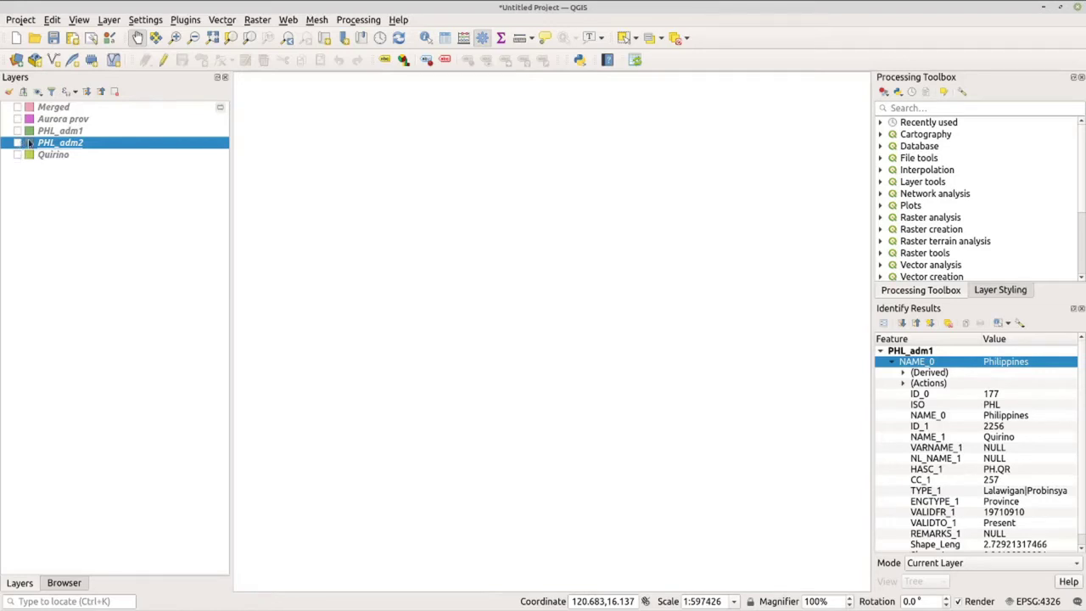
# Step: Show the PHL_adm1 and PHL_adm2 layers, and toggle PHL_adm1 off and on to compare their boundaries
pyautogui.click(18, 131)
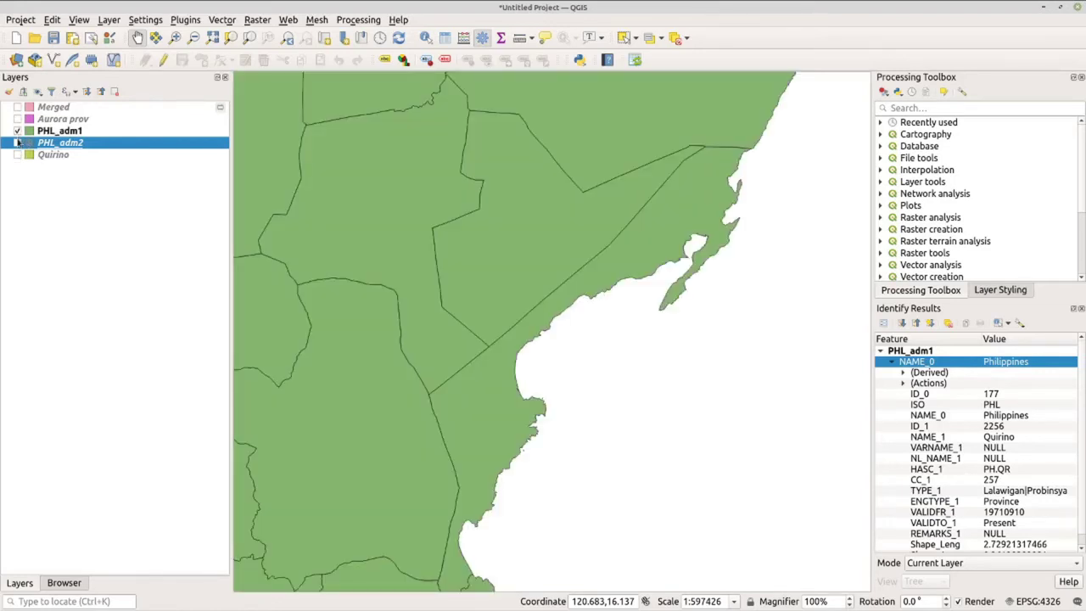
pyautogui.click(18, 143)
pyautogui.press('Up')
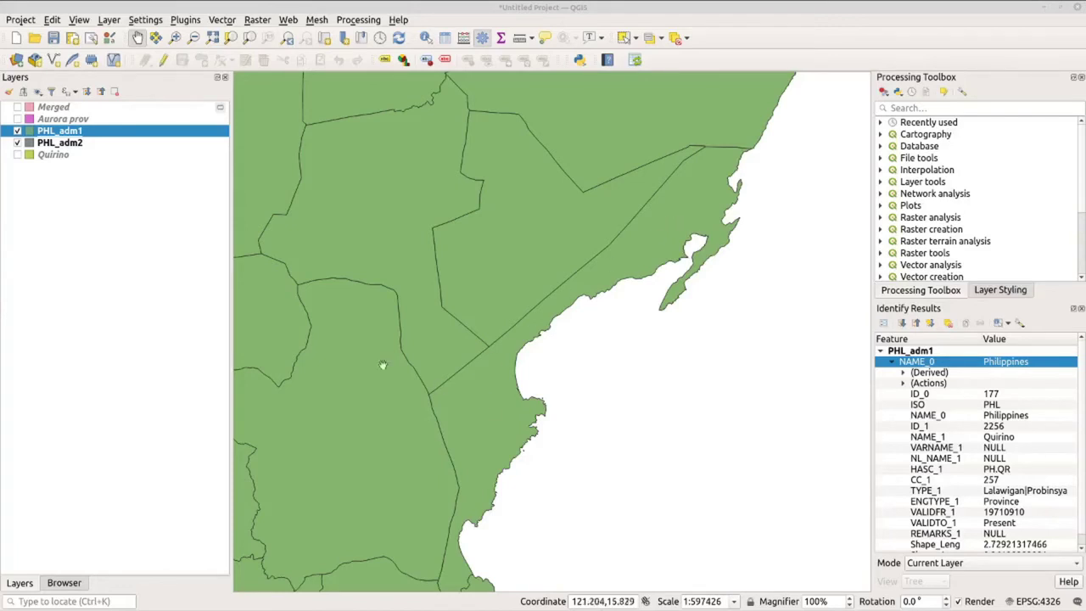
pyautogui.click(85, 148)
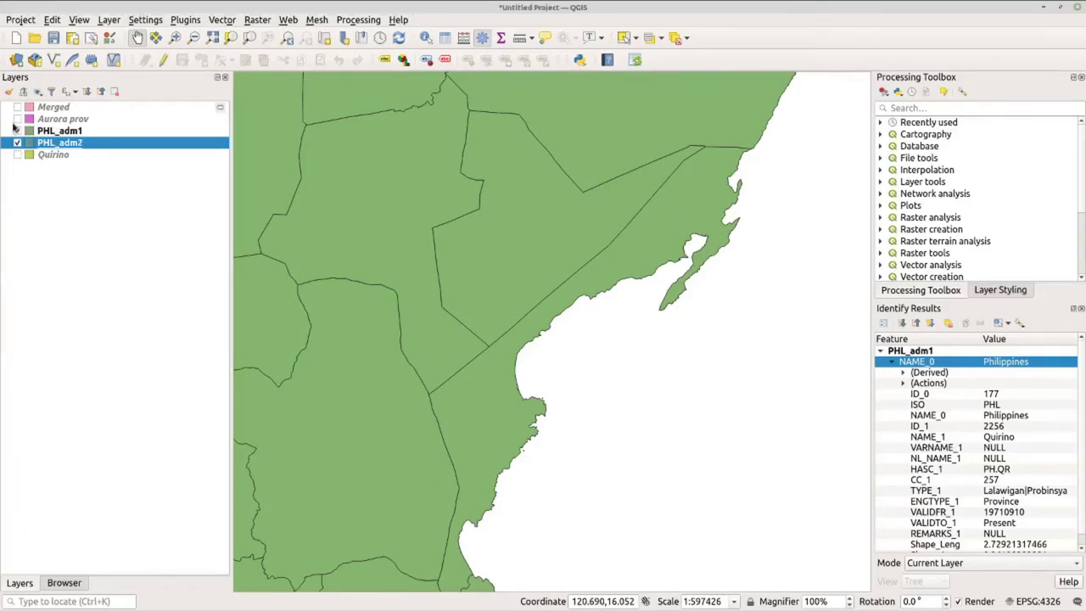
pyautogui.click(17, 131)
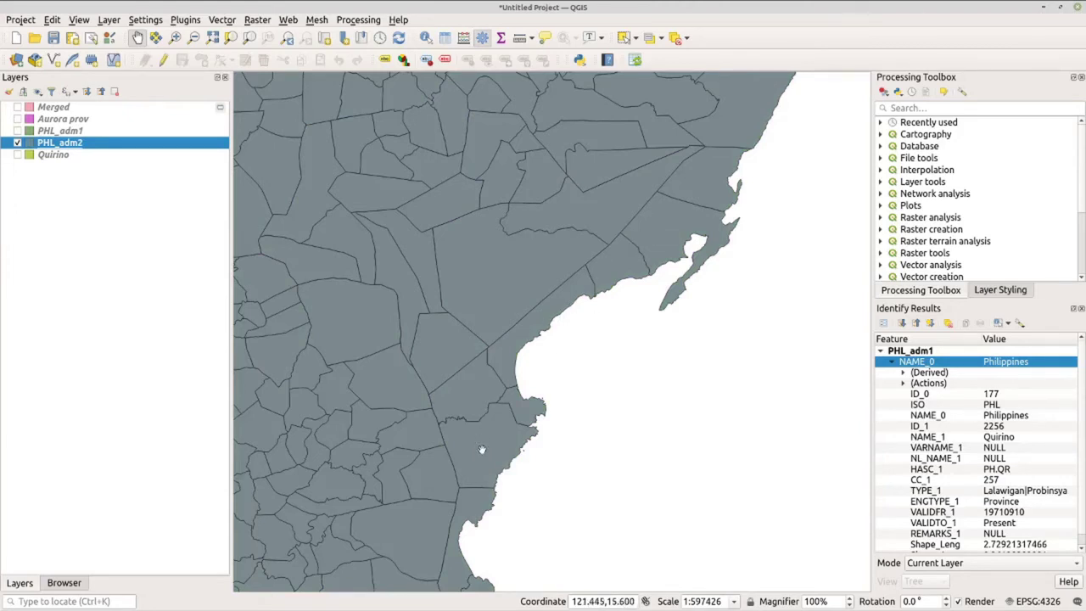
pyautogui.click(17, 132)
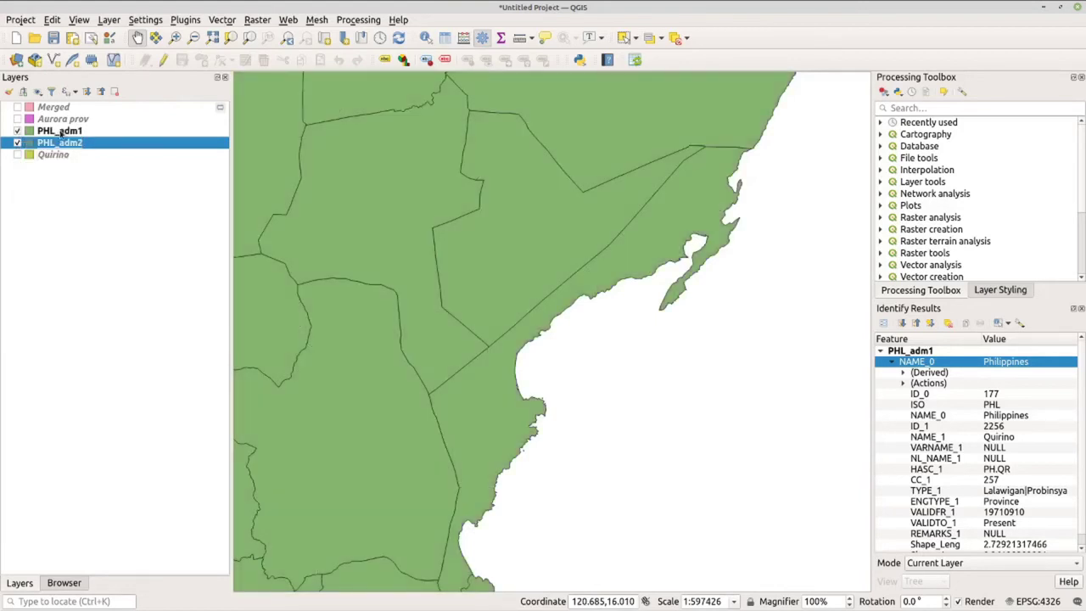
# Step: Select the coastal Aurora province polygon in the PHL_adm1 layer with Select Features
pyautogui.click(60, 133)
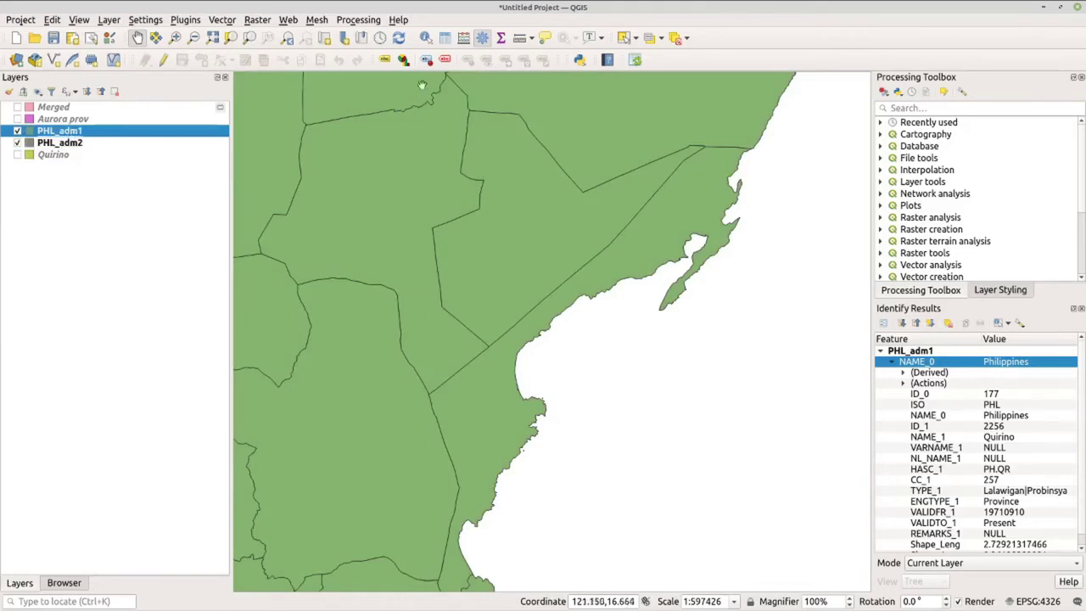
pyautogui.click(624, 39)
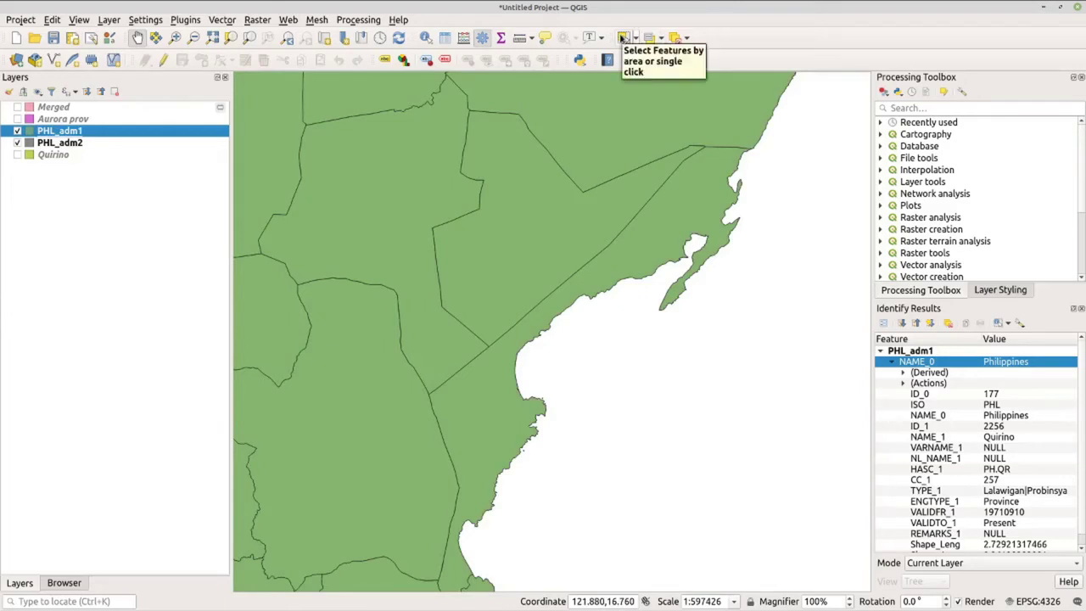
pyautogui.click(623, 39)
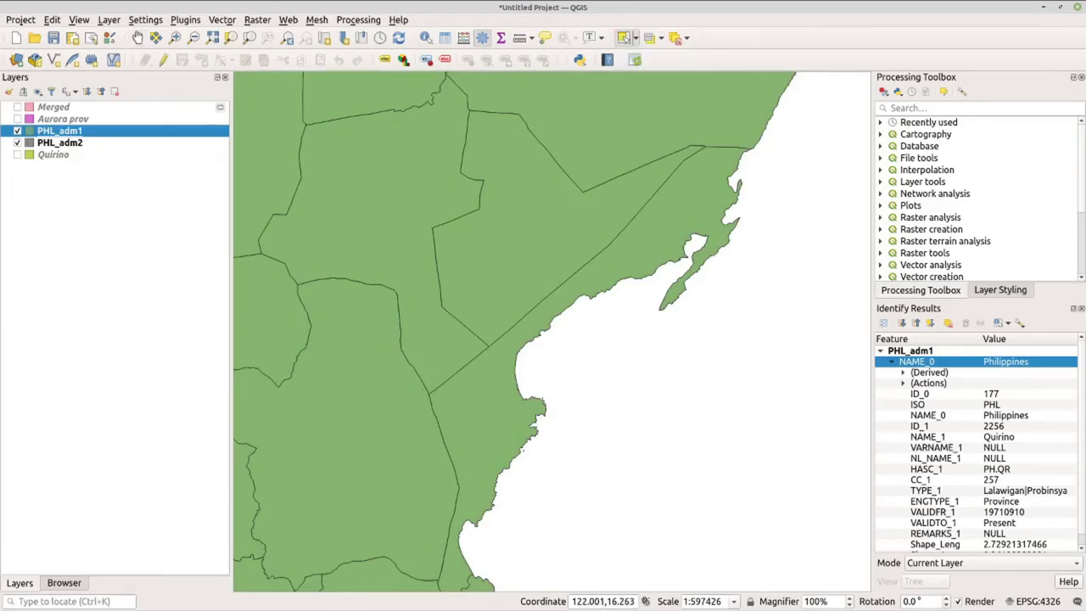
pyautogui.click(666, 237)
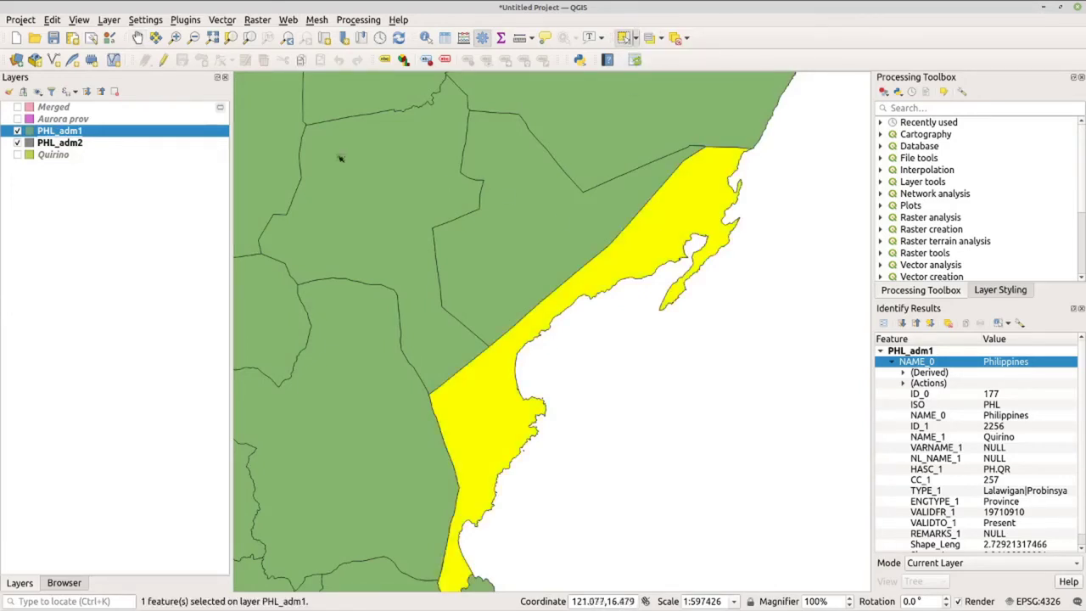
# Step: Try to clip PHL_adm2 with only the selected feature of PHL_adm1 as overlay, outputting a temporary layer
pyautogui.click(221, 21)
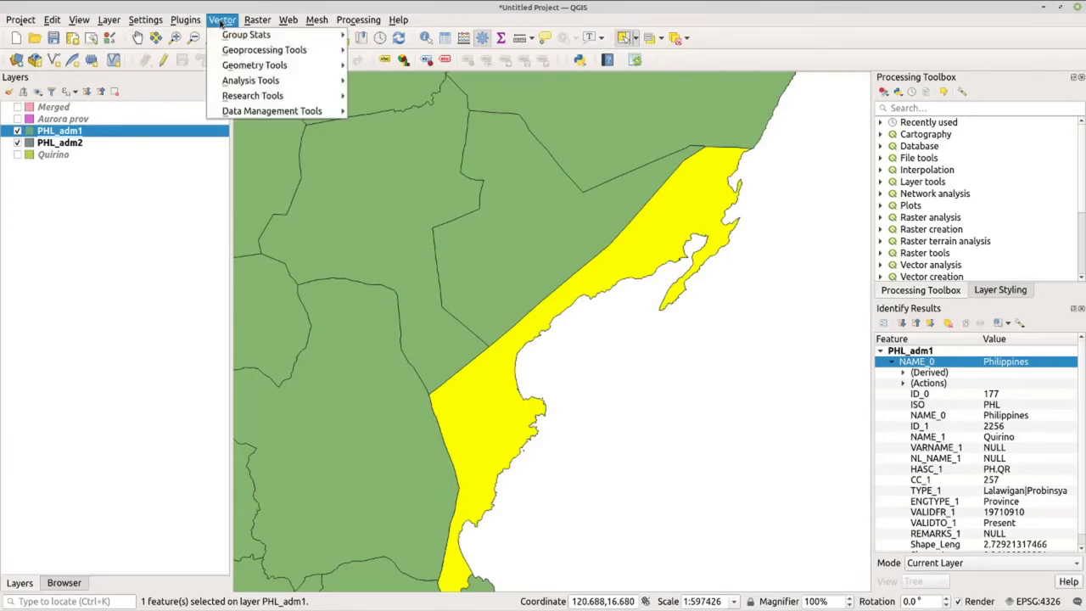
pyautogui.moveTo(249, 56)
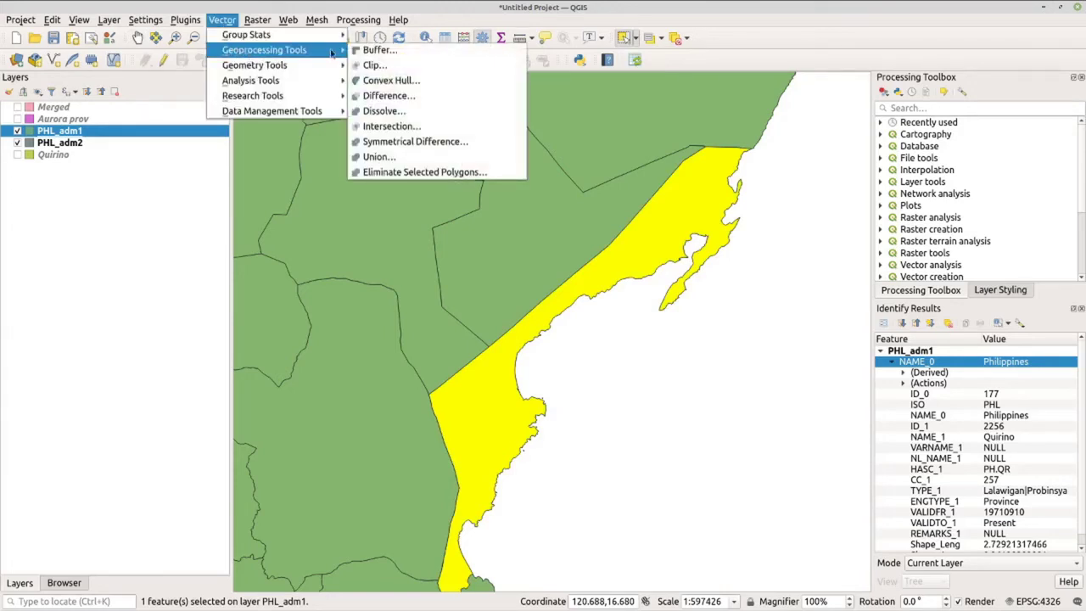
pyautogui.click(373, 66)
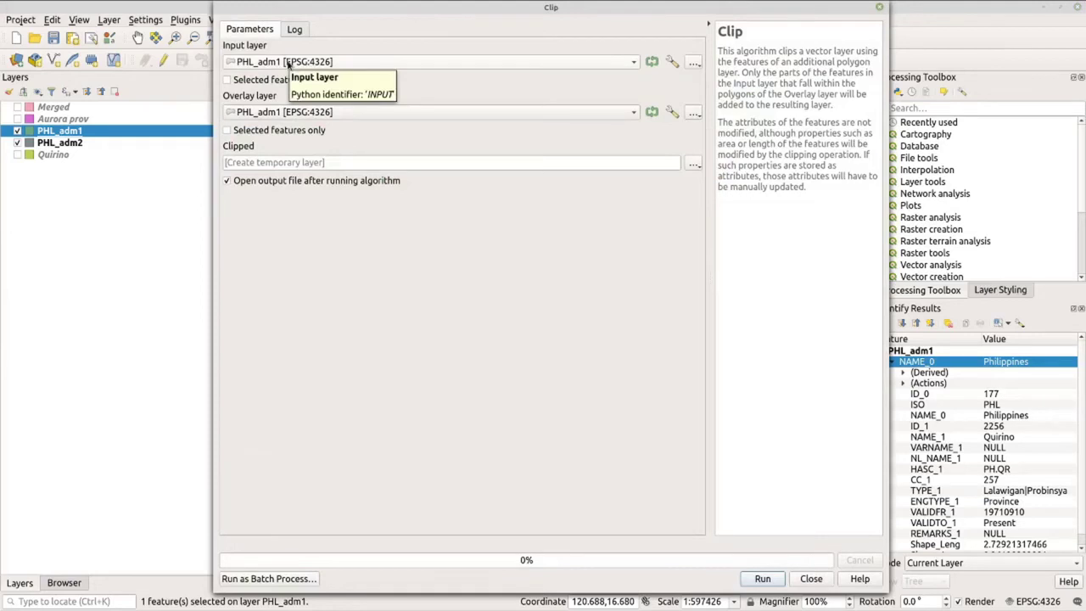
pyautogui.click(288, 65)
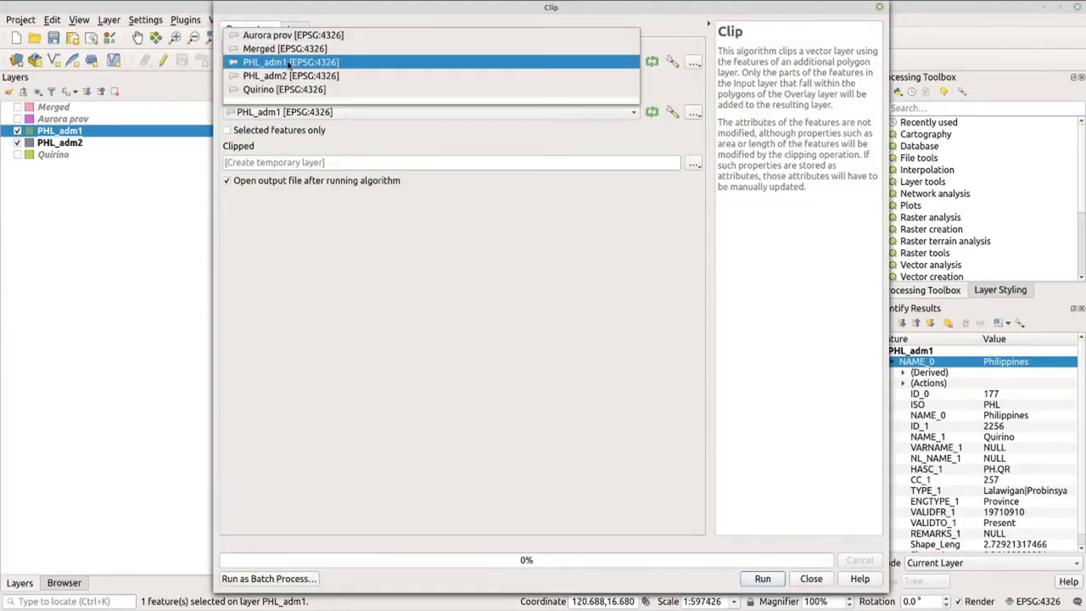
pyautogui.click(296, 77)
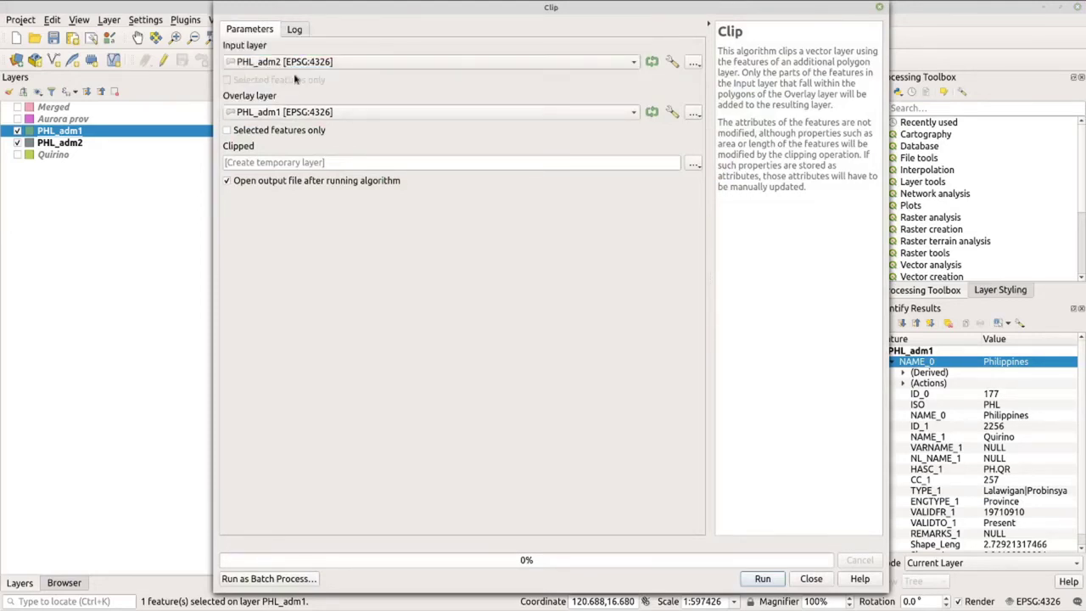
pyautogui.click(252, 134)
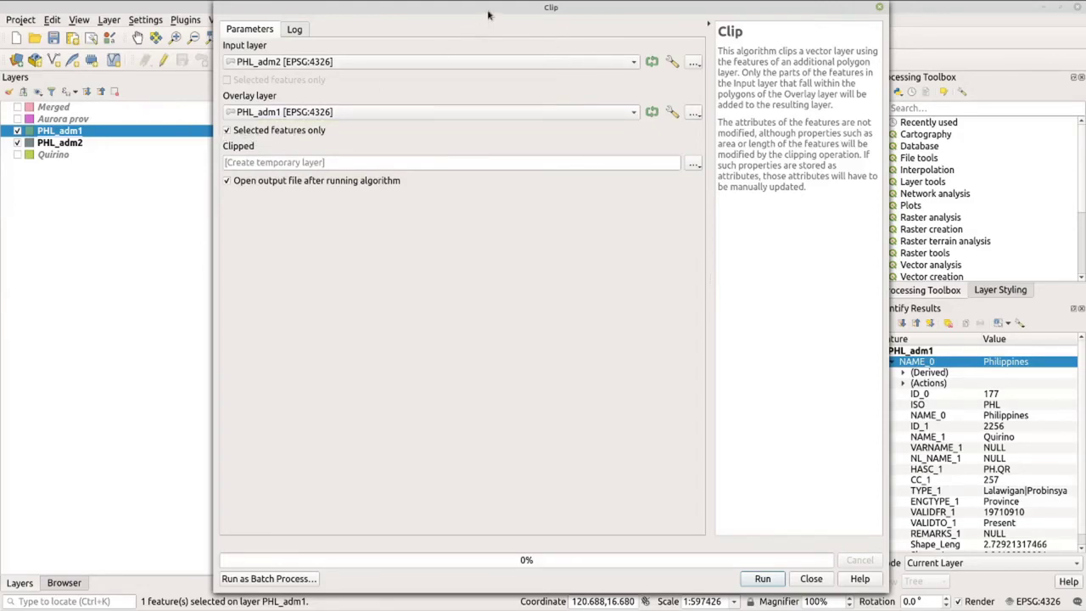
pyautogui.moveTo(490, 13); pyautogui.dragTo(459, 408)
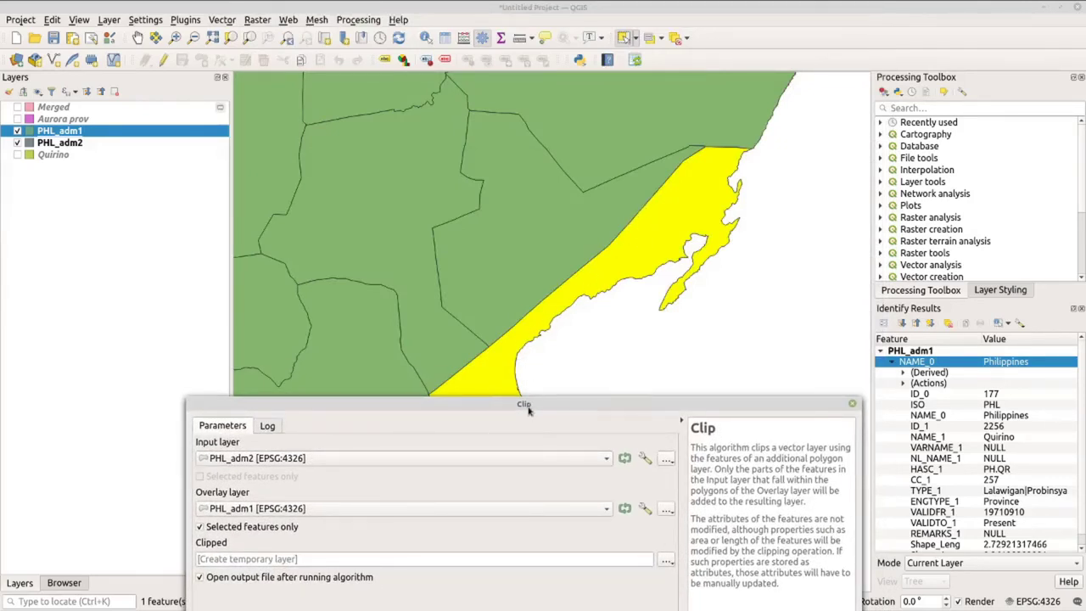
pyautogui.moveTo(524, 407); pyautogui.dragTo(512, 29)
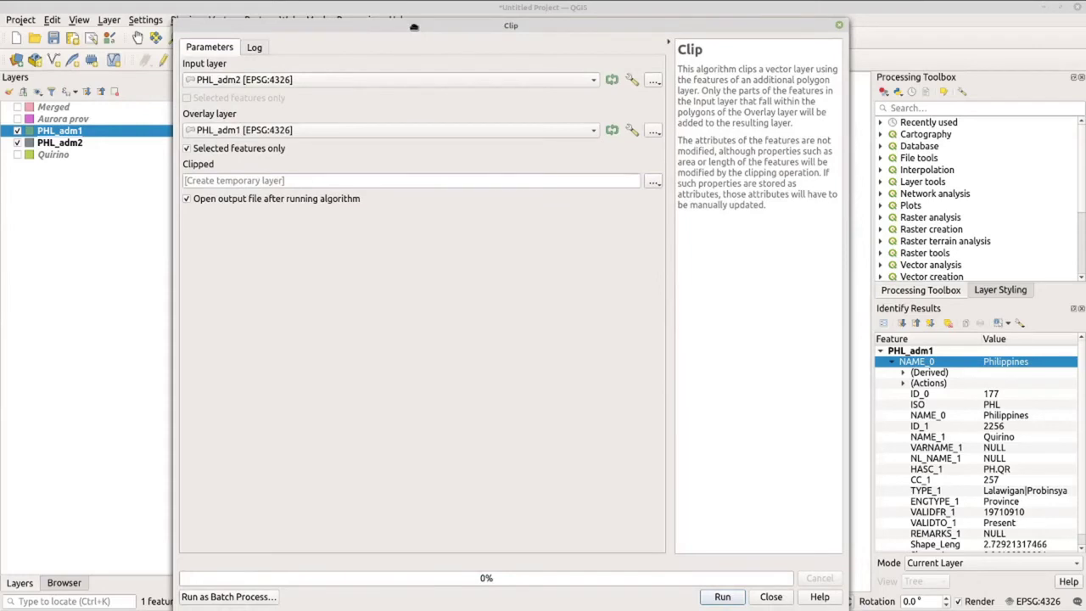
pyautogui.moveTo(415, 32); pyautogui.dragTo(415, 17)
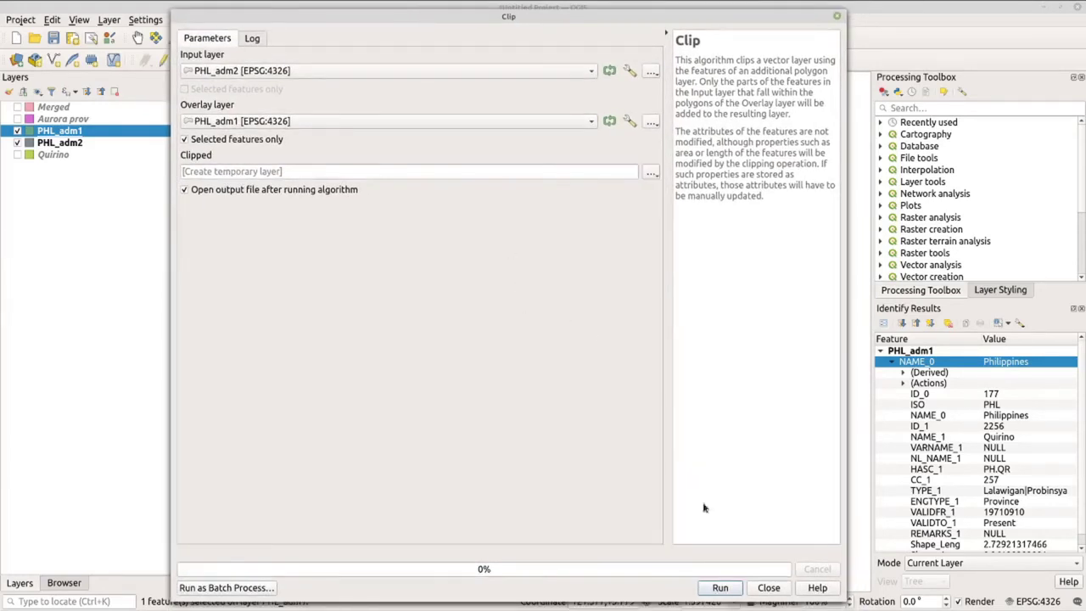
pyautogui.click(734, 592)
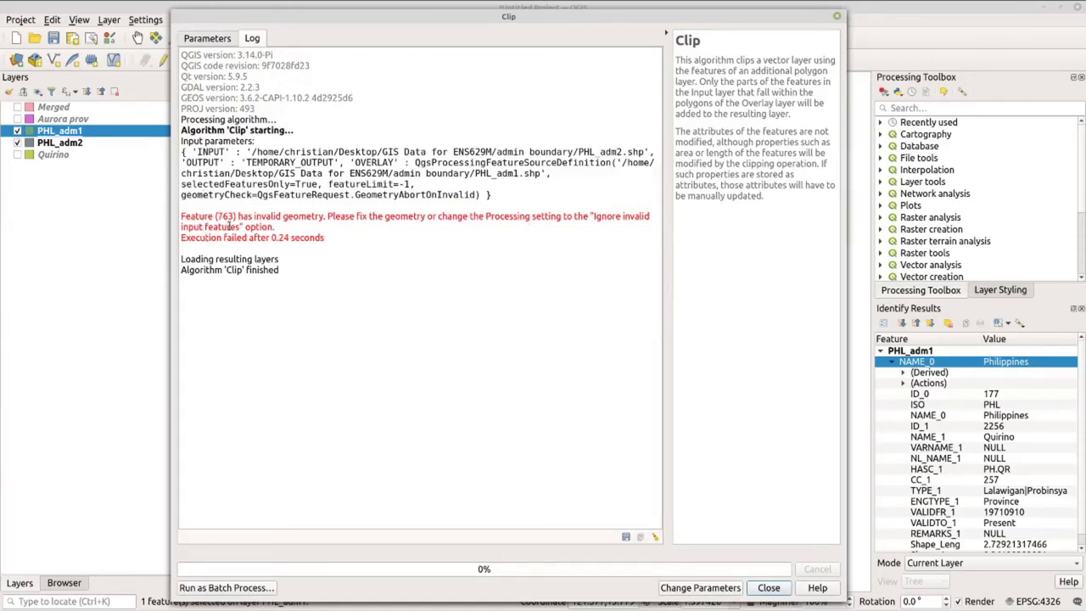
pyautogui.click(768, 588)
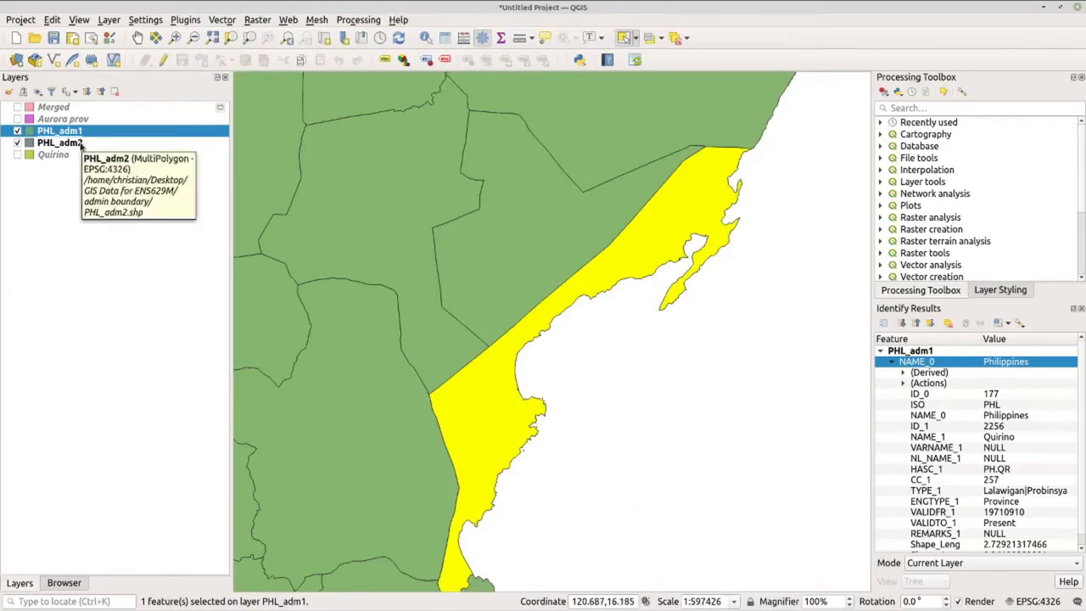
# Step: Buffer the PHL_adm2 layer with a distance of 0 degrees into a temporary layer
pyautogui.click(82, 144)
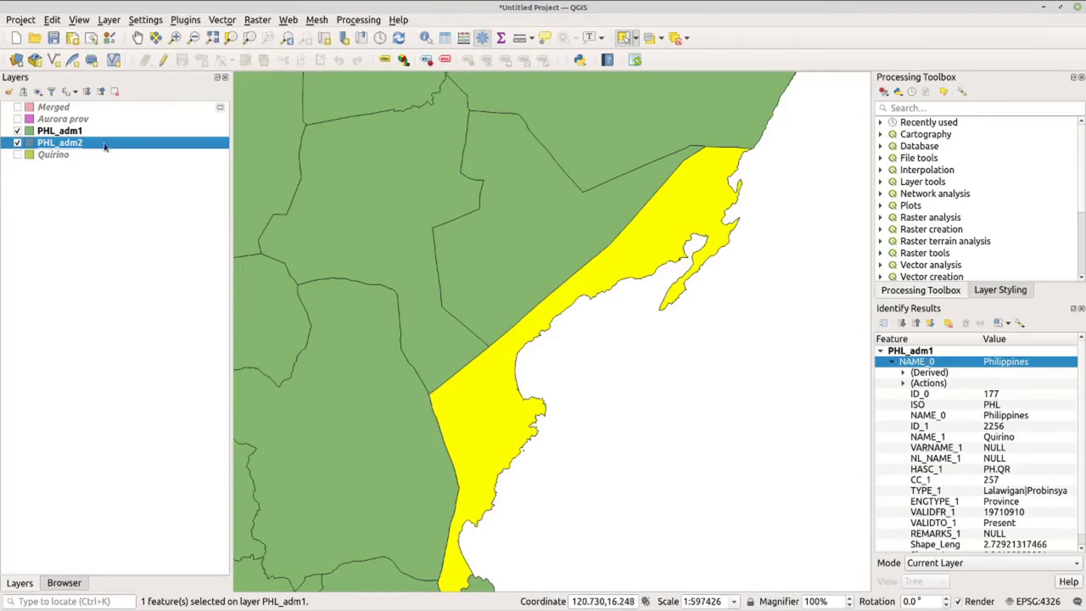
pyautogui.click(223, 20)
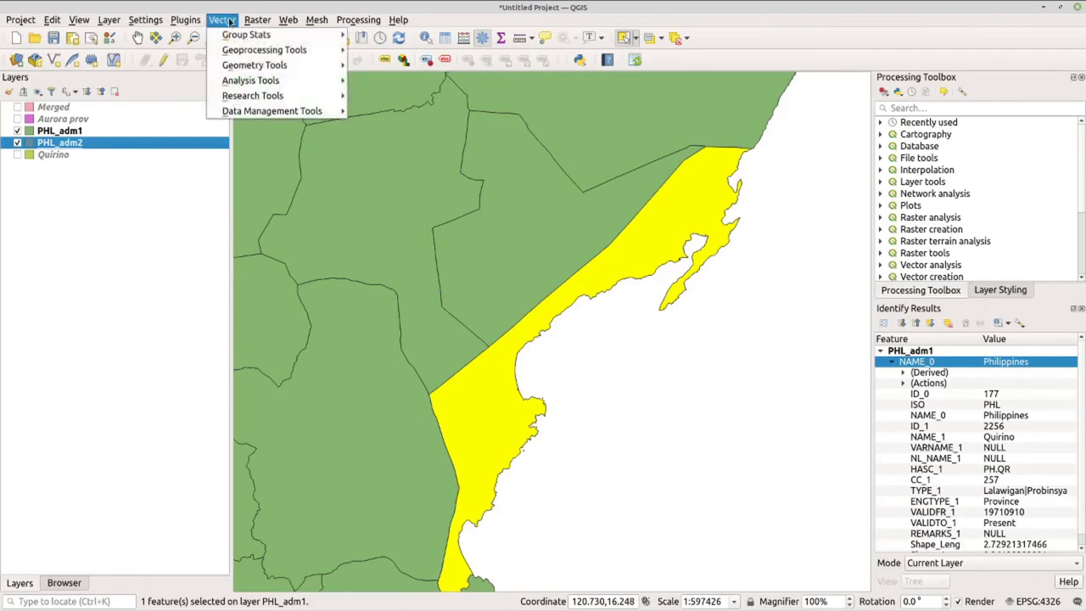
pyautogui.moveTo(260, 53)
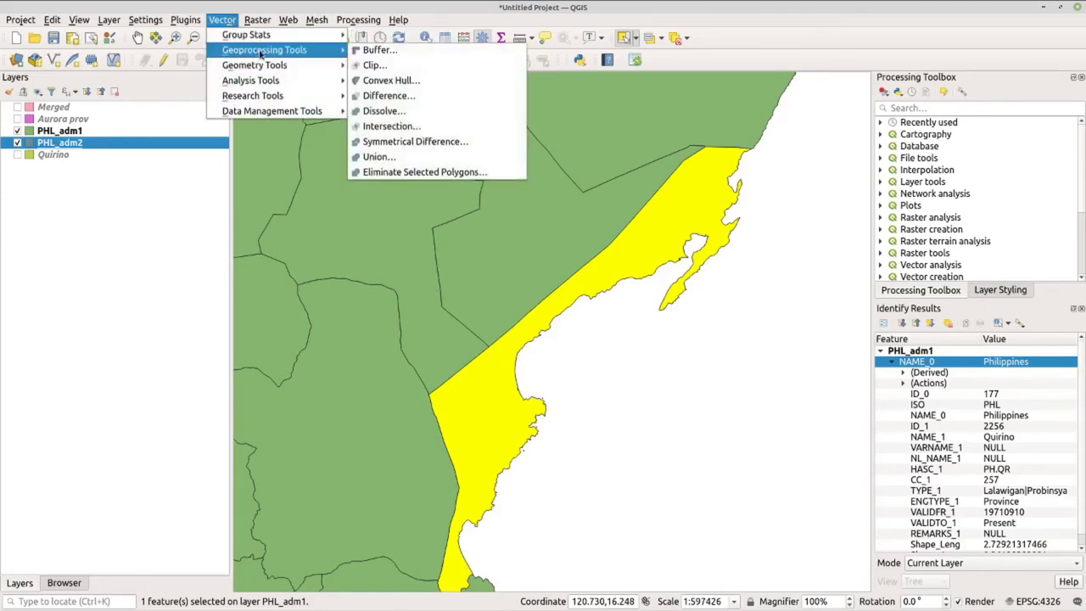
pyautogui.click(379, 51)
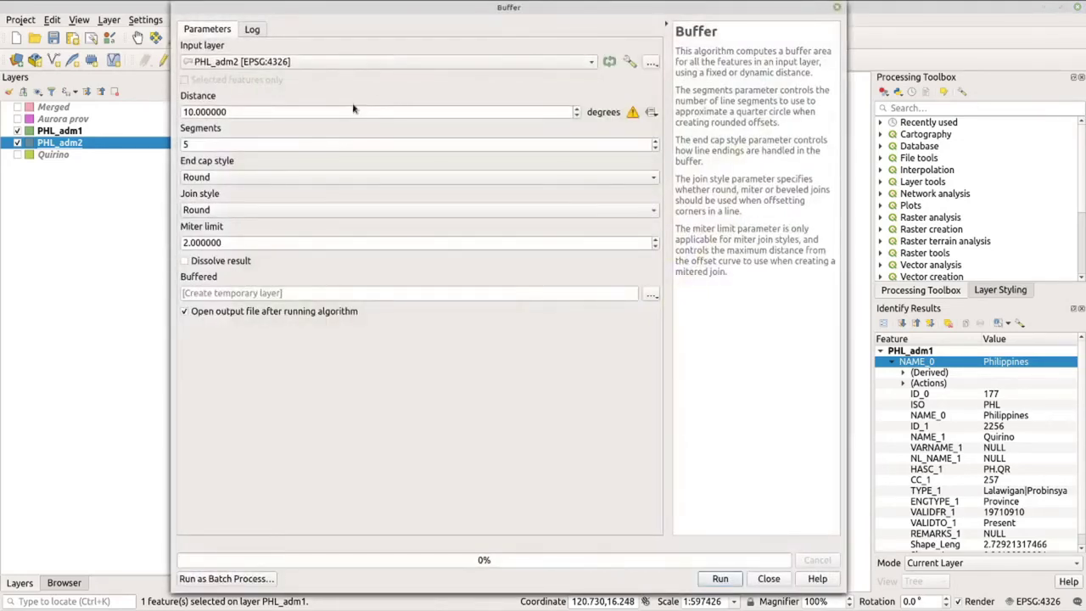
pyautogui.click(243, 111)
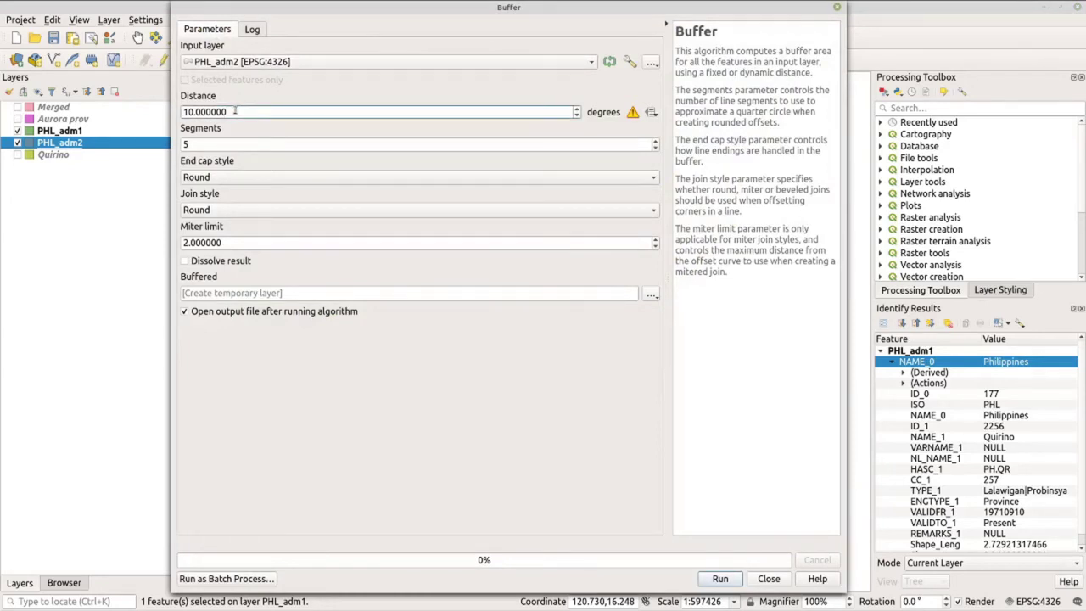
pyautogui.moveTo(227, 111); pyautogui.dragTo(178, 111)
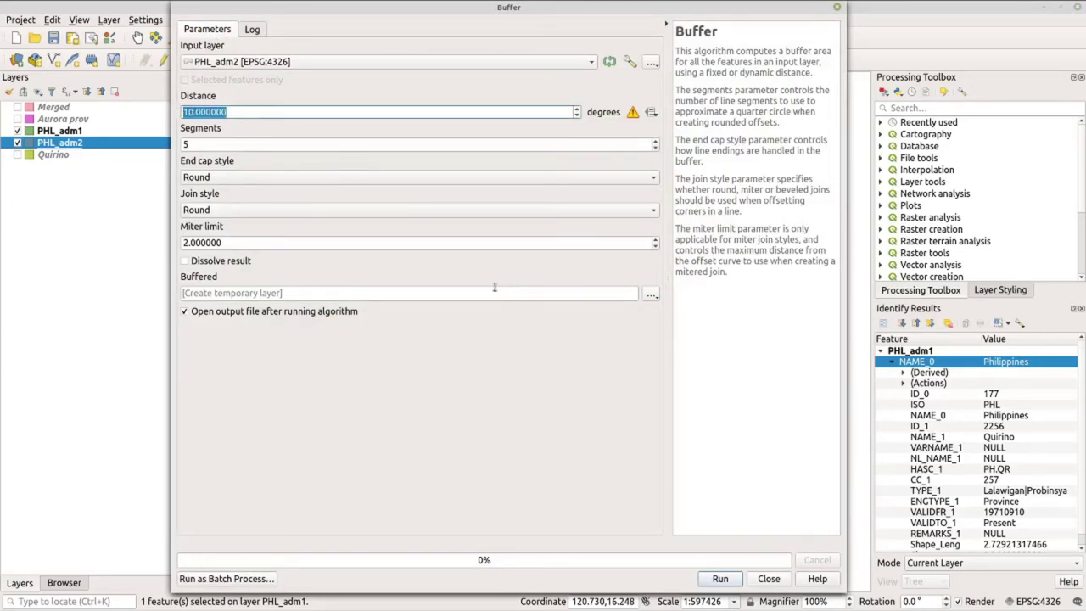
pyautogui.write('0')
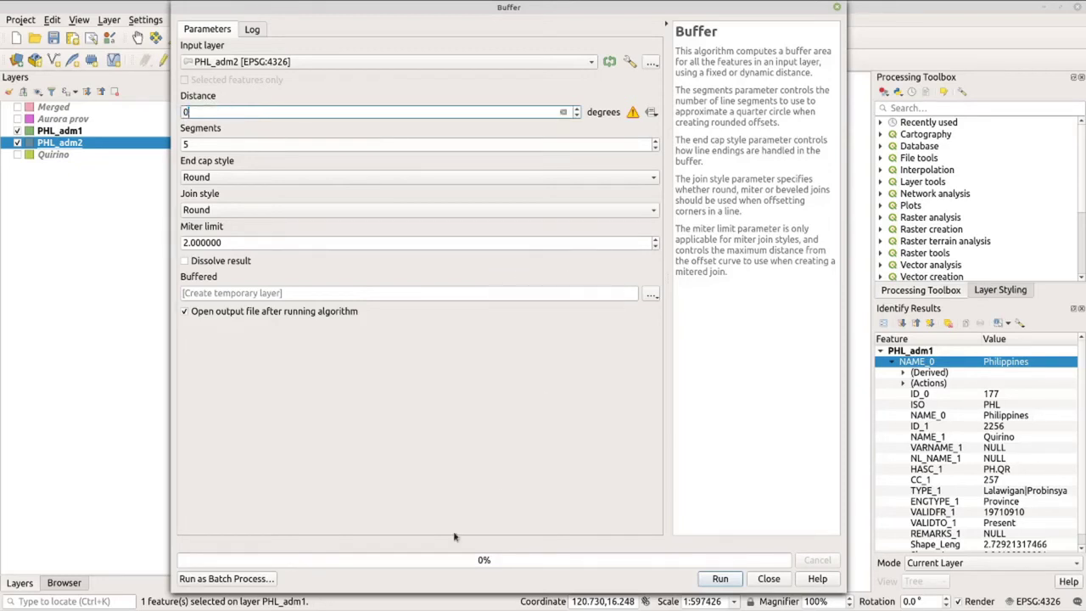
pyautogui.click(720, 580)
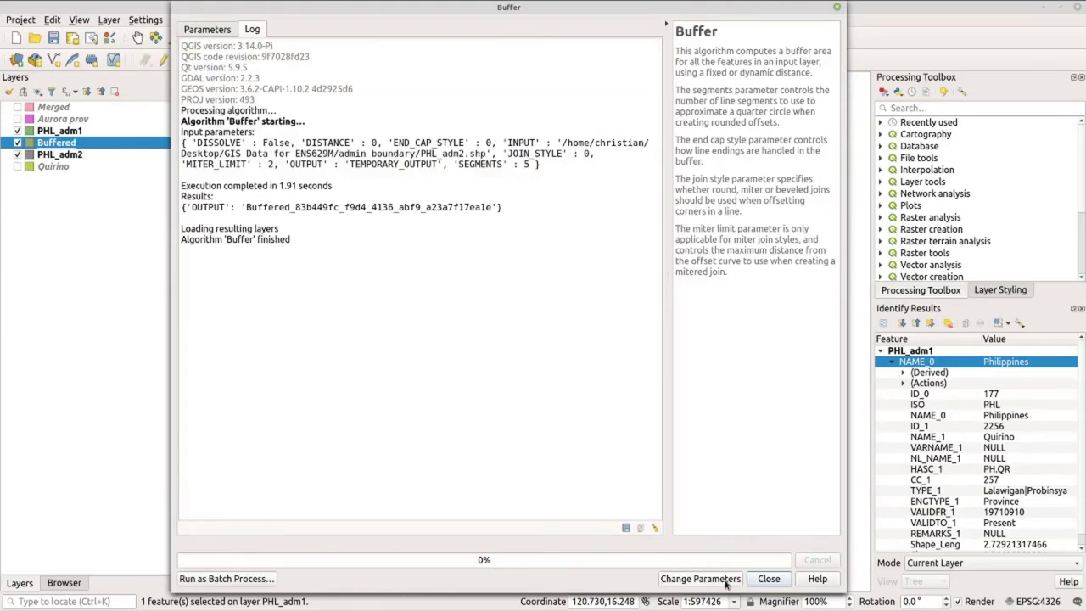
pyautogui.click(769, 579)
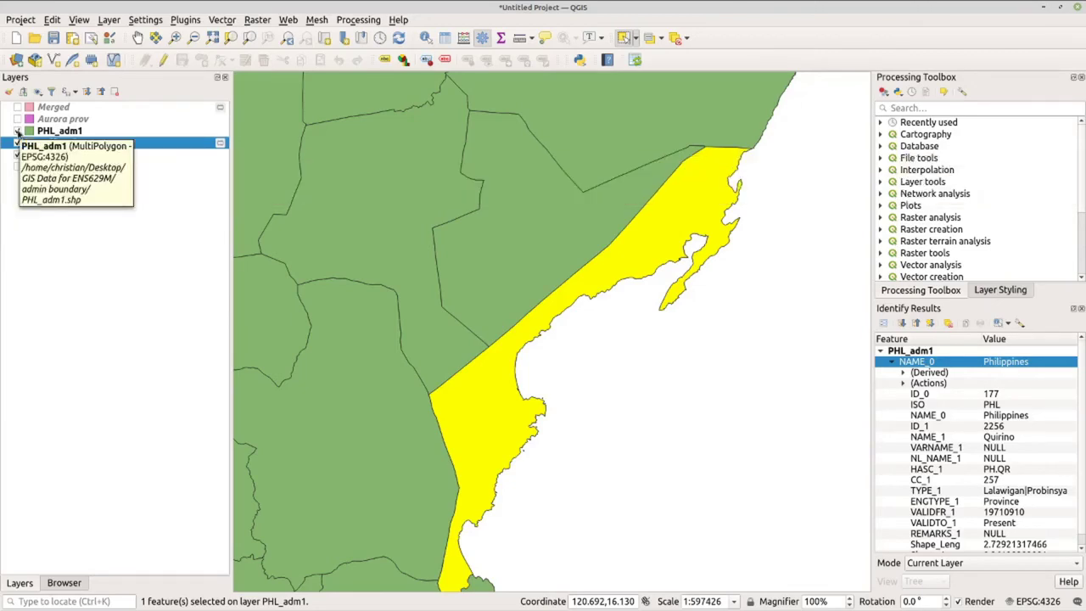
# Step: Hide PHL_adm1 to view the Buffered layer, hide PHL_adm2, and show PHL_adm1 again
pyautogui.click(18, 132)
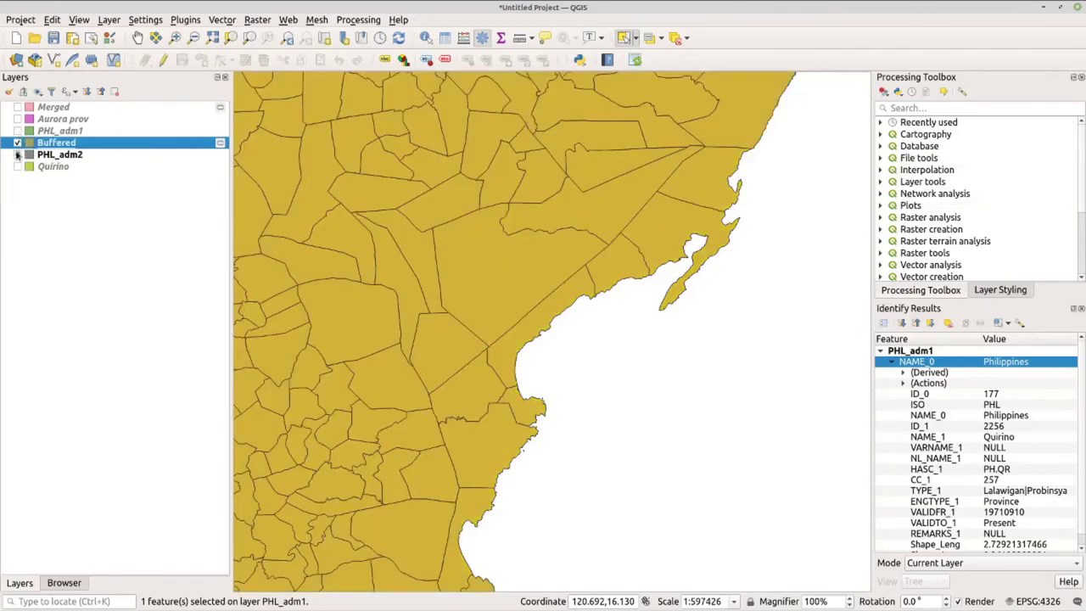
pyautogui.click(18, 155)
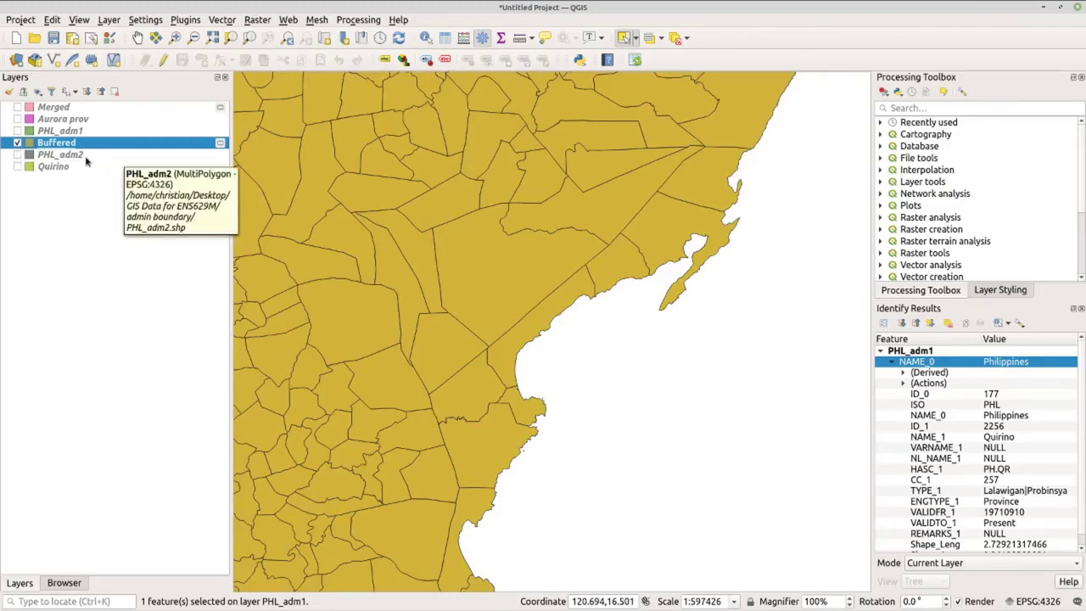
pyautogui.click(17, 131)
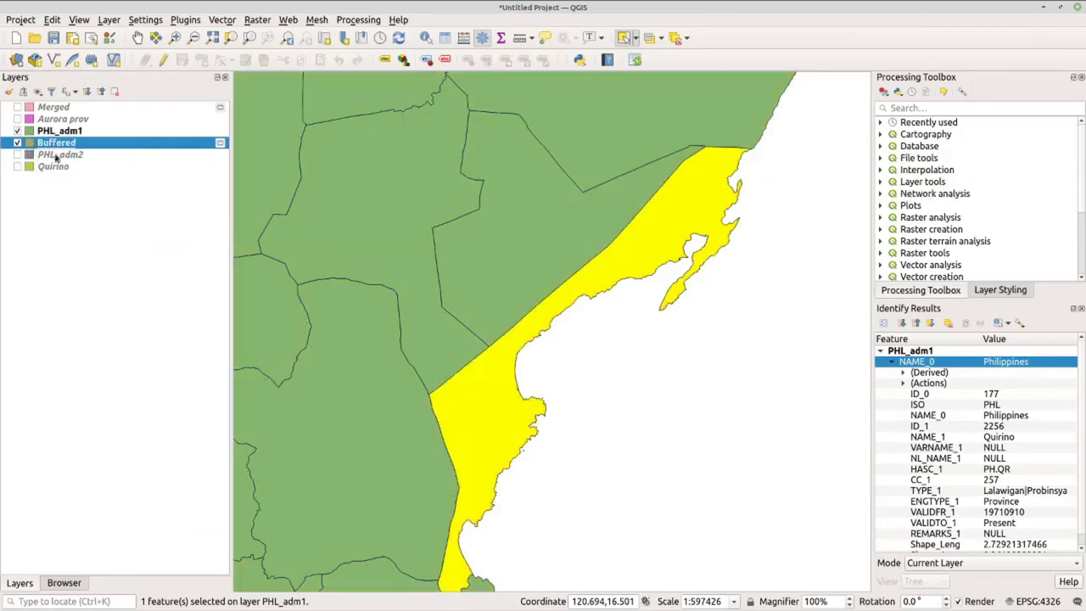
# Step: Set up a Clip of the Buffered layer with only the selected feature of PHL_adm1 as the overlay
pyautogui.click(217, 21)
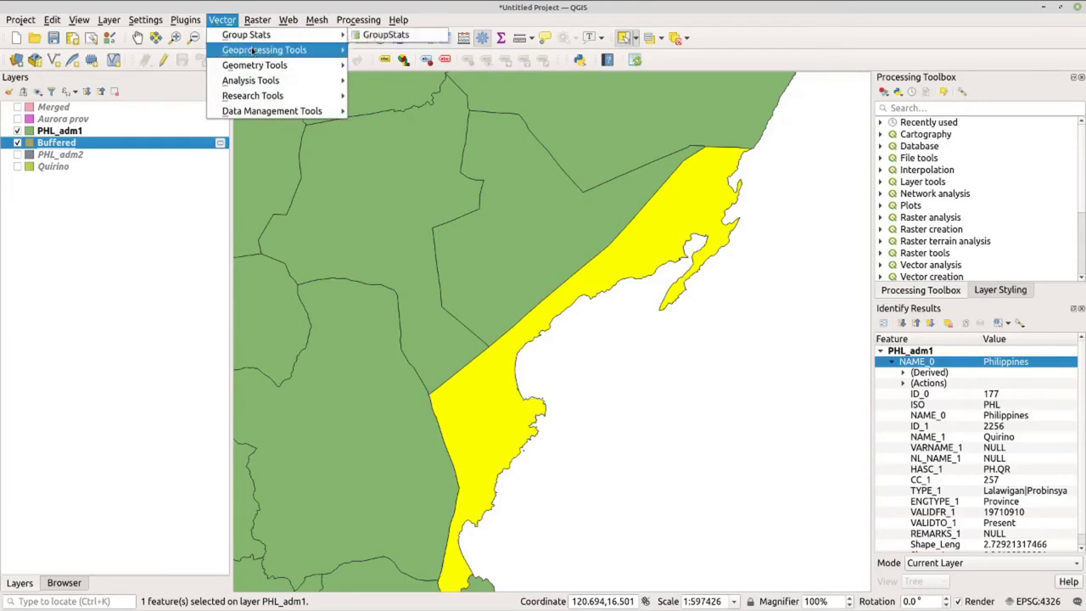
pyautogui.moveTo(261, 51)
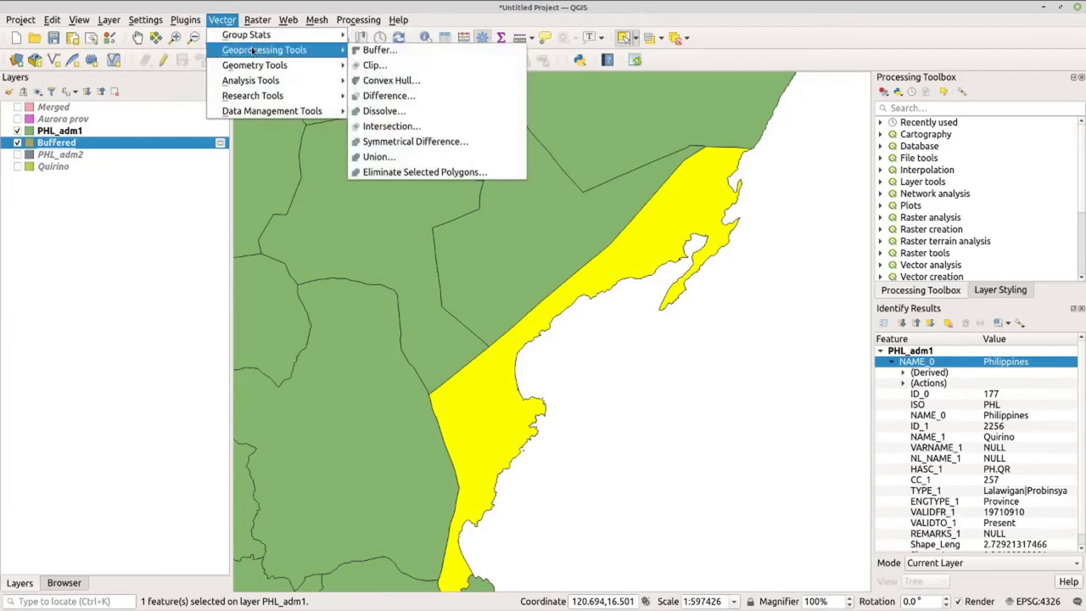
pyautogui.click(375, 67)
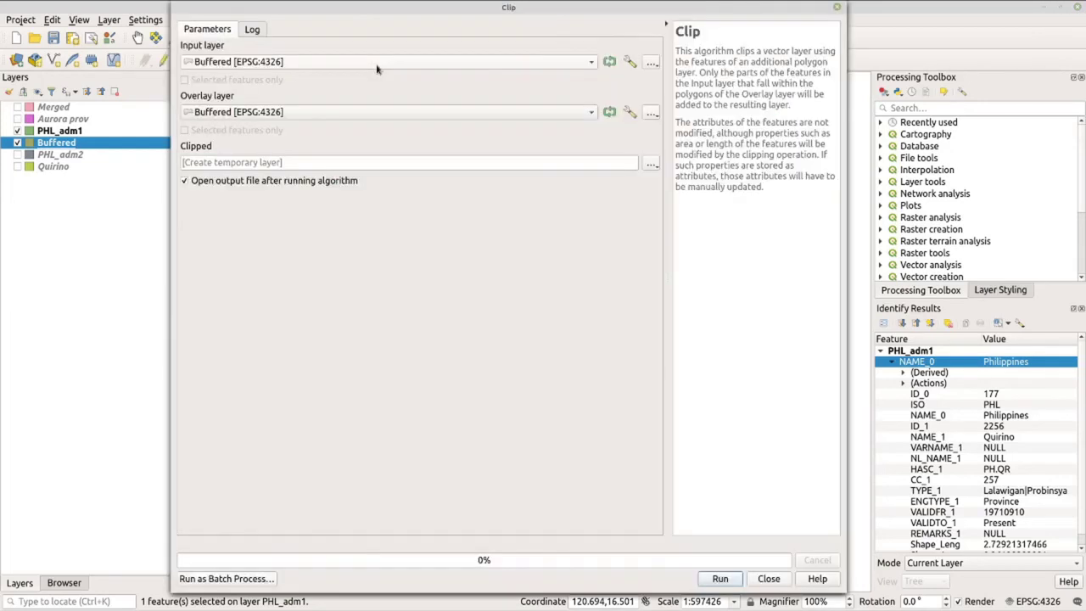
pyautogui.click(237, 68)
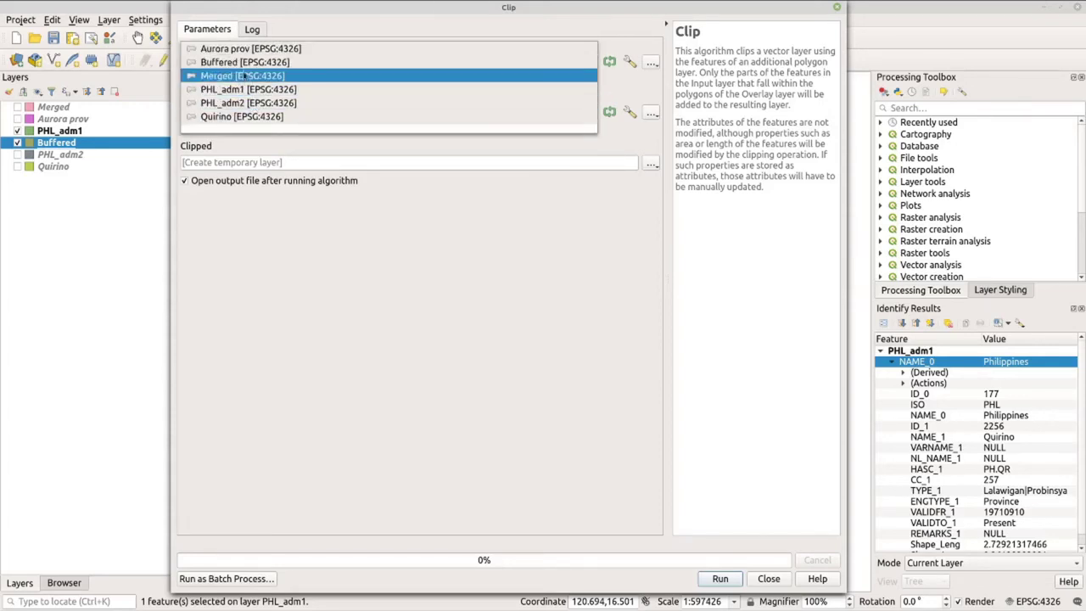
pyautogui.click(214, 62)
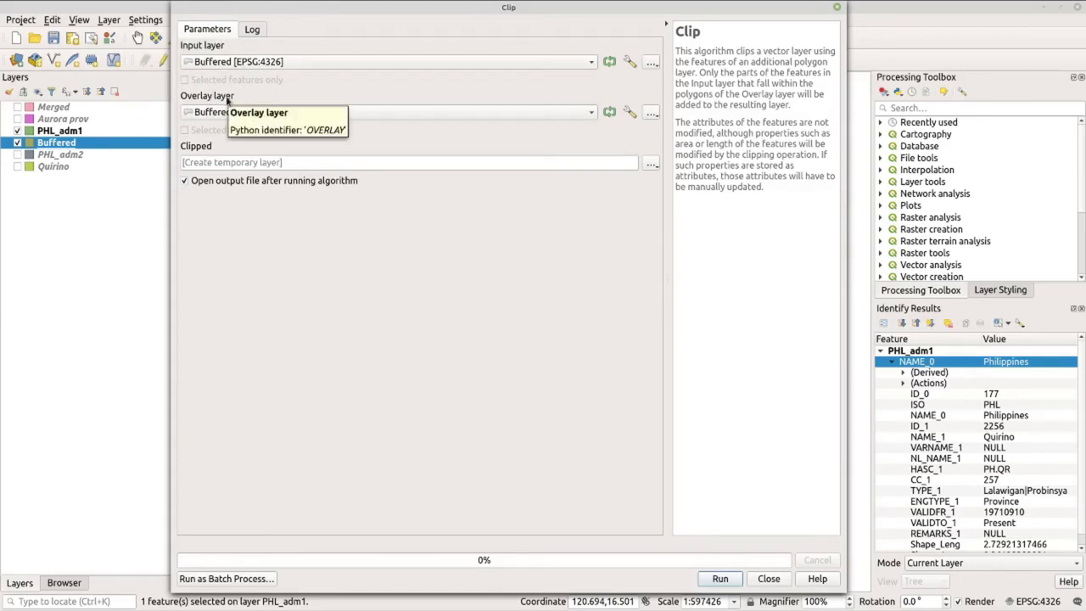
pyautogui.click(216, 112)
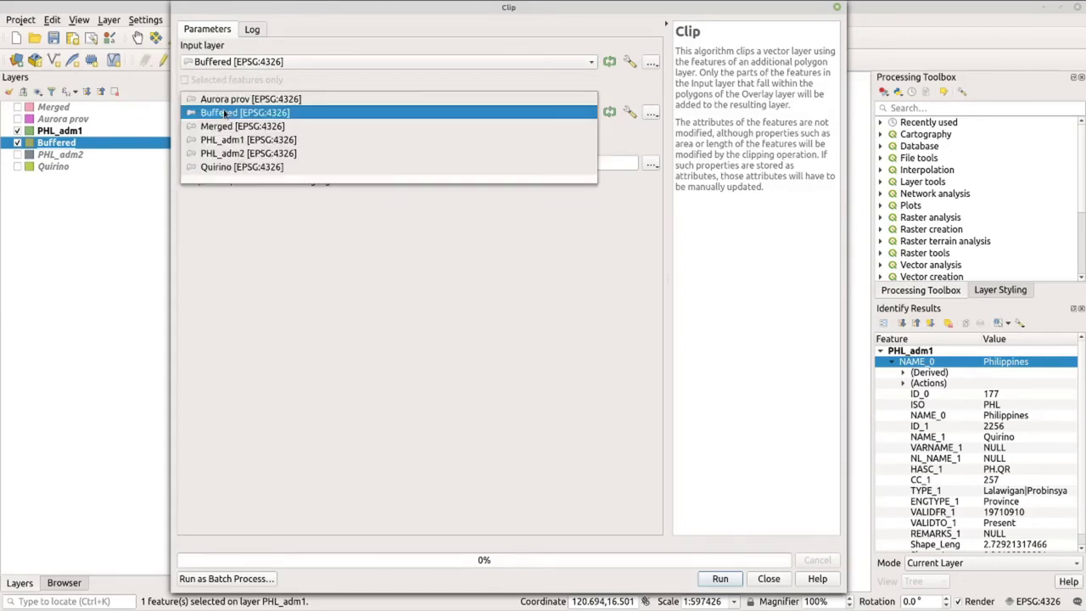
pyautogui.click(256, 141)
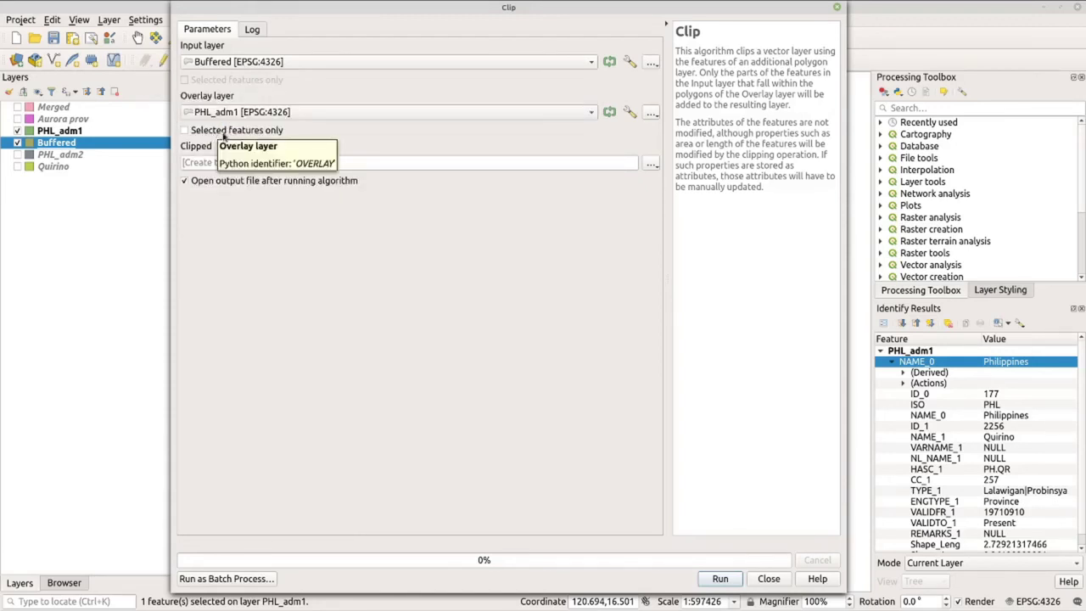
pyautogui.click(225, 133)
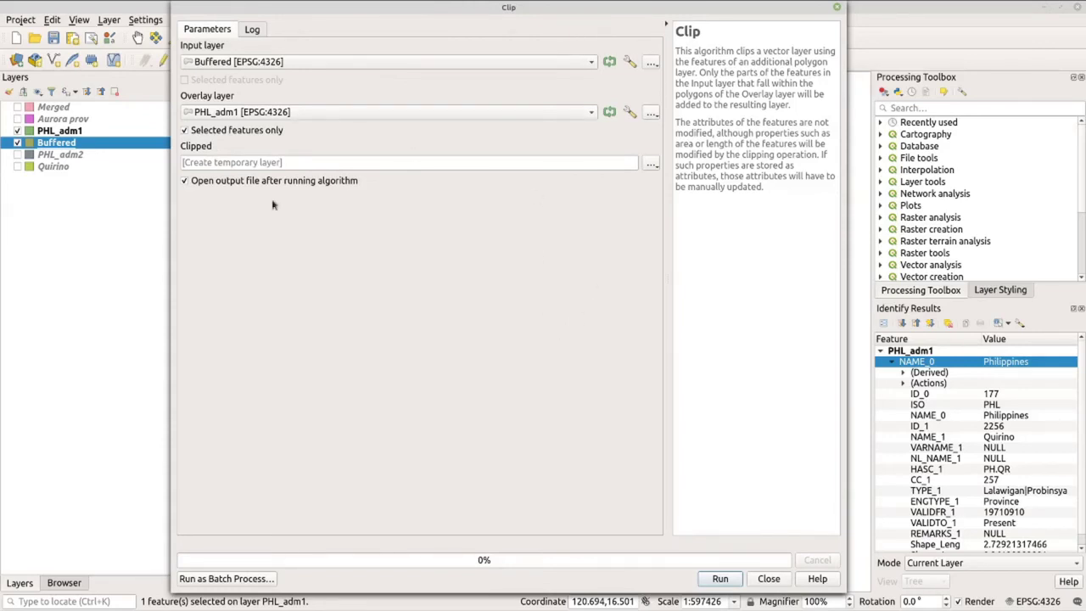
# Step: Run the clip into a temporary layer and hide PHL_adm1 and Buffered to isolate the clipped municipalities
pyautogui.click(654, 167)
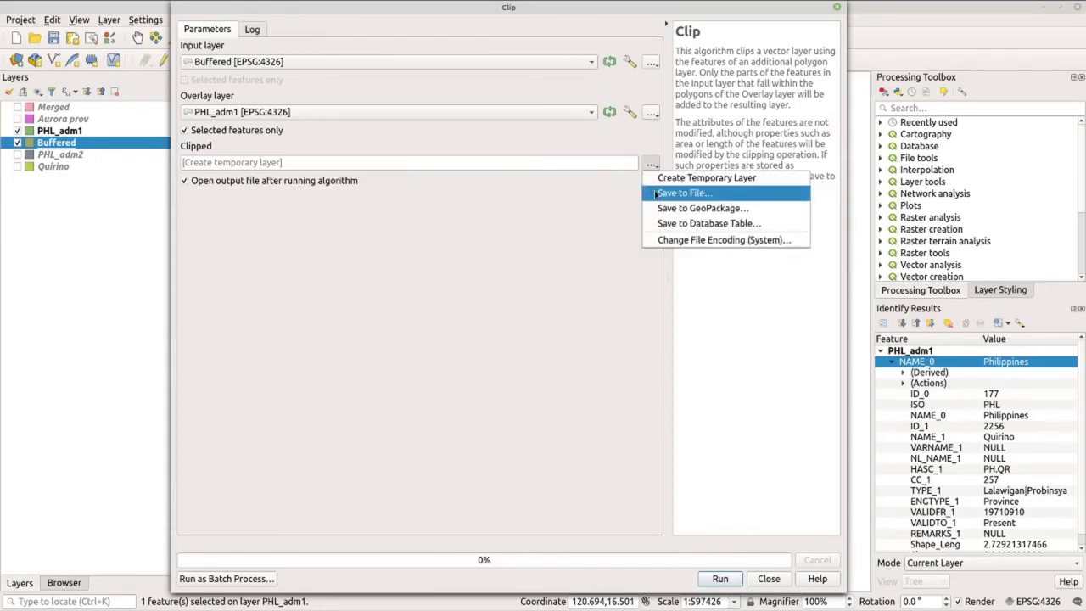
pyautogui.click(459, 253)
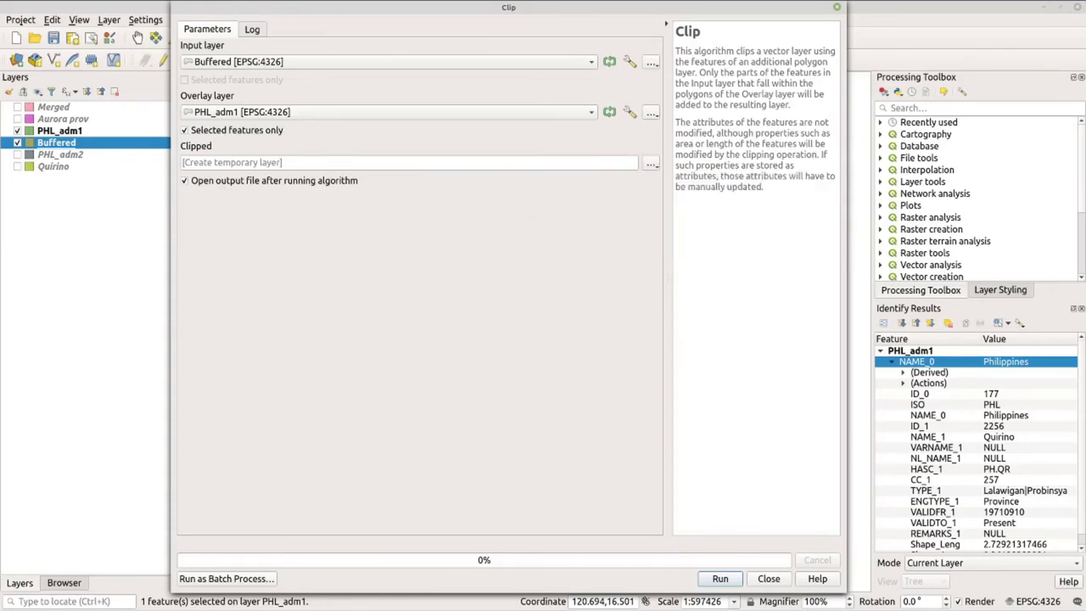
pyautogui.click(722, 578)
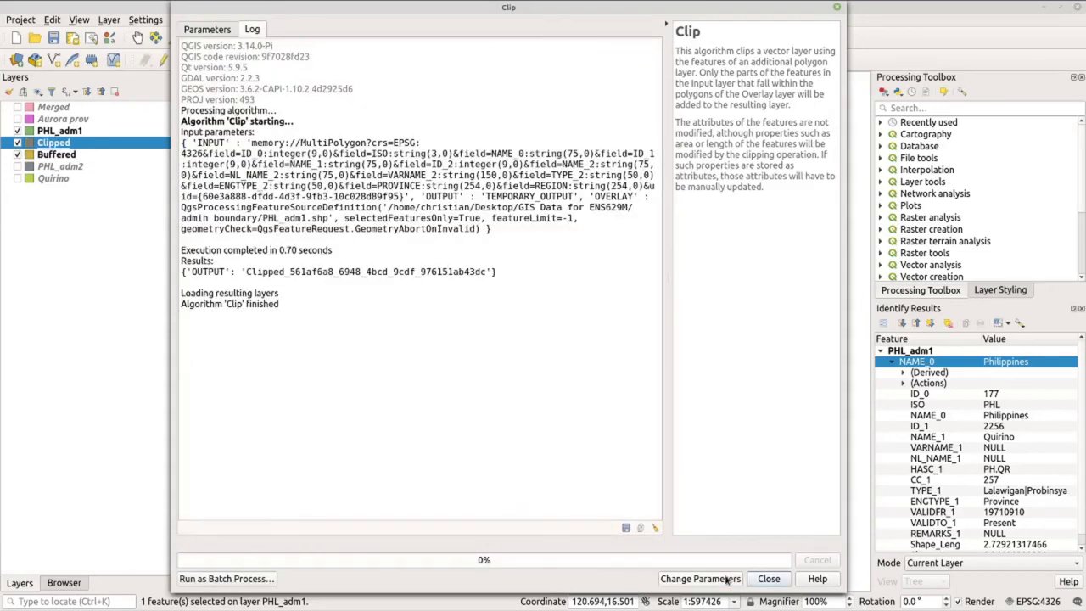
pyautogui.click(769, 578)
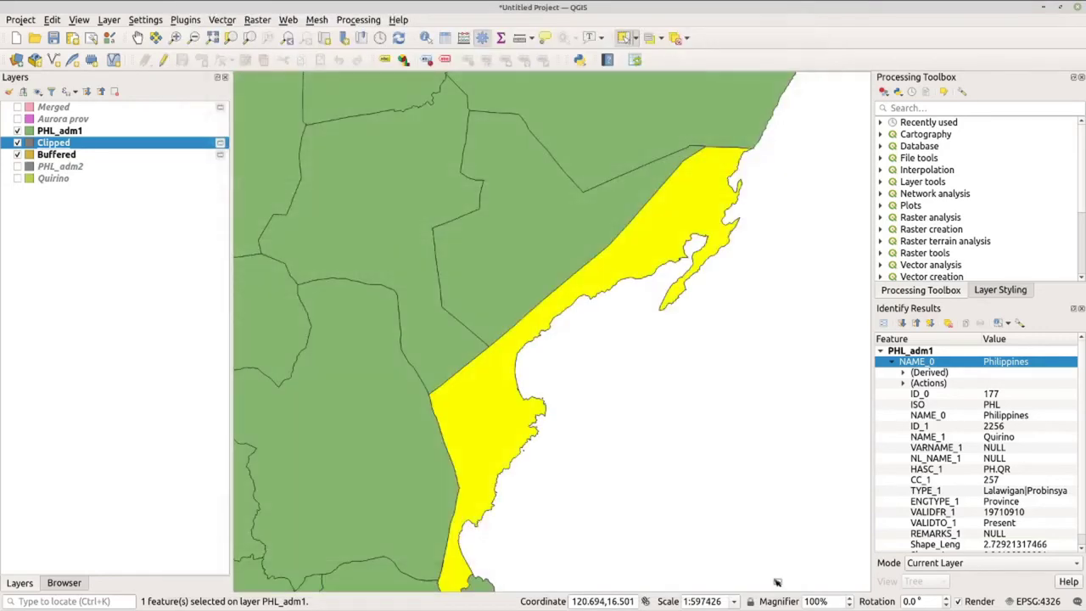
pyautogui.click(17, 131)
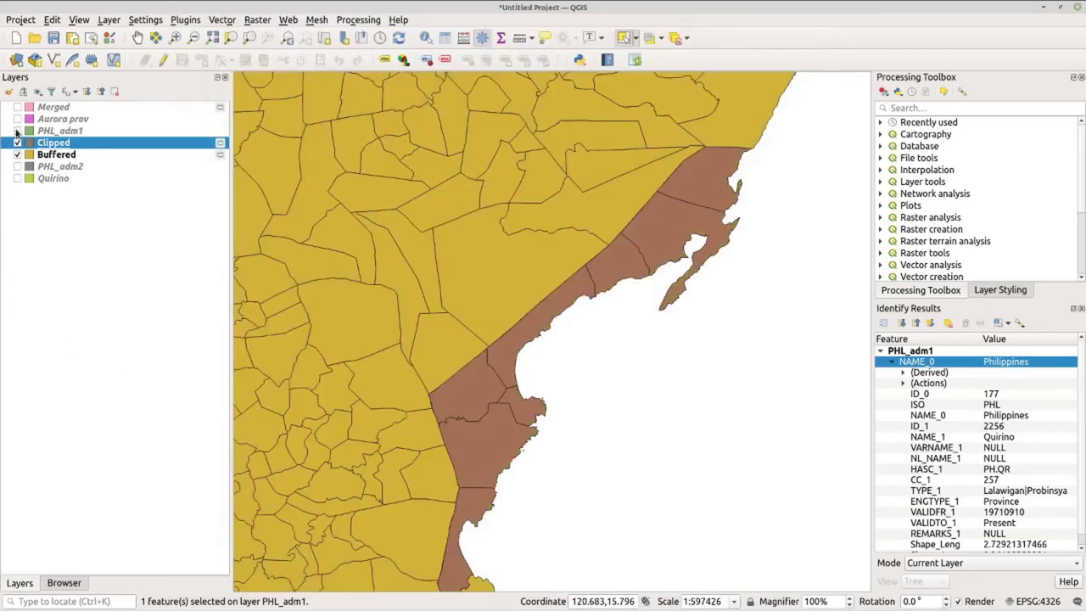
pyautogui.click(17, 154)
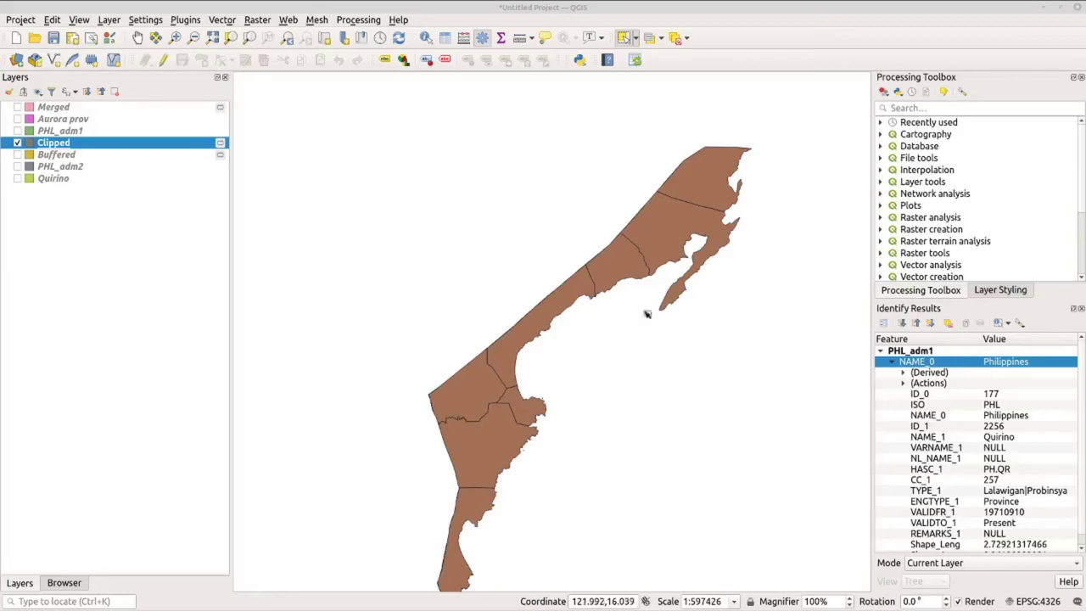
# Step: Set the Clipped layer's symbology to Categorized, using the NAME_2 field as the value
pyautogui.rightClick(107, 150)
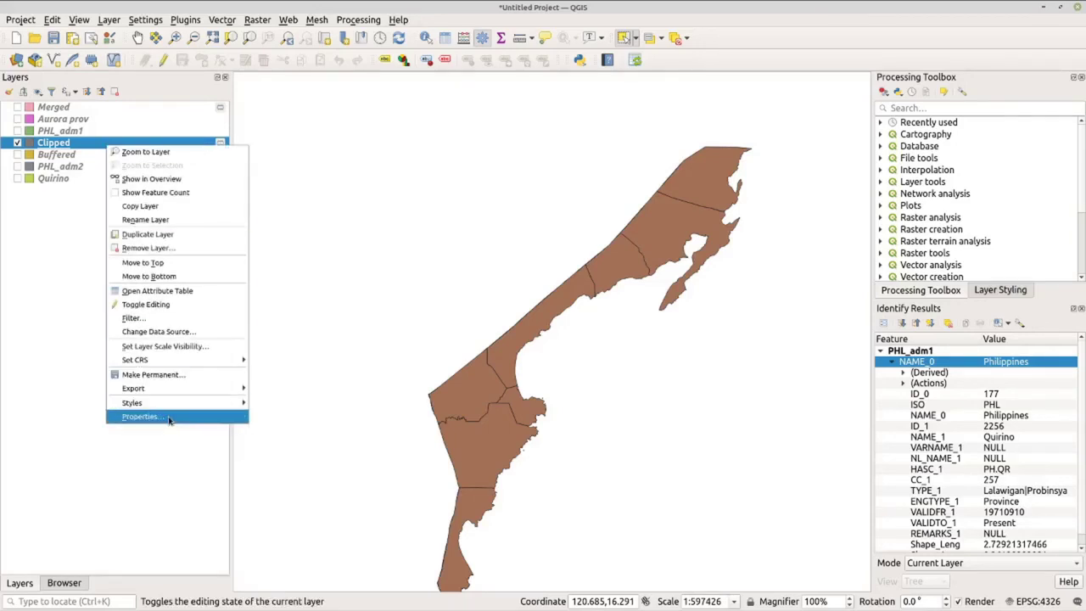
pyautogui.click(140, 416)
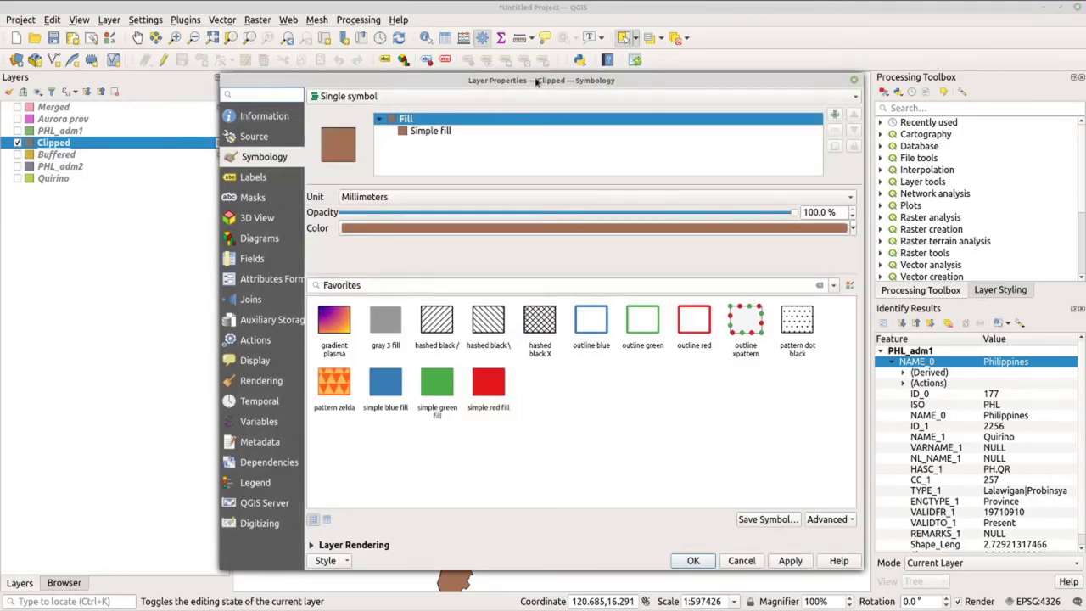
pyautogui.moveTo(537, 81)
pyautogui.mouseDown()
pyautogui.moveTo(534, 344)
pyautogui.moveTo(552, 317)
pyautogui.moveTo(519, 77)
pyautogui.mouseUp()
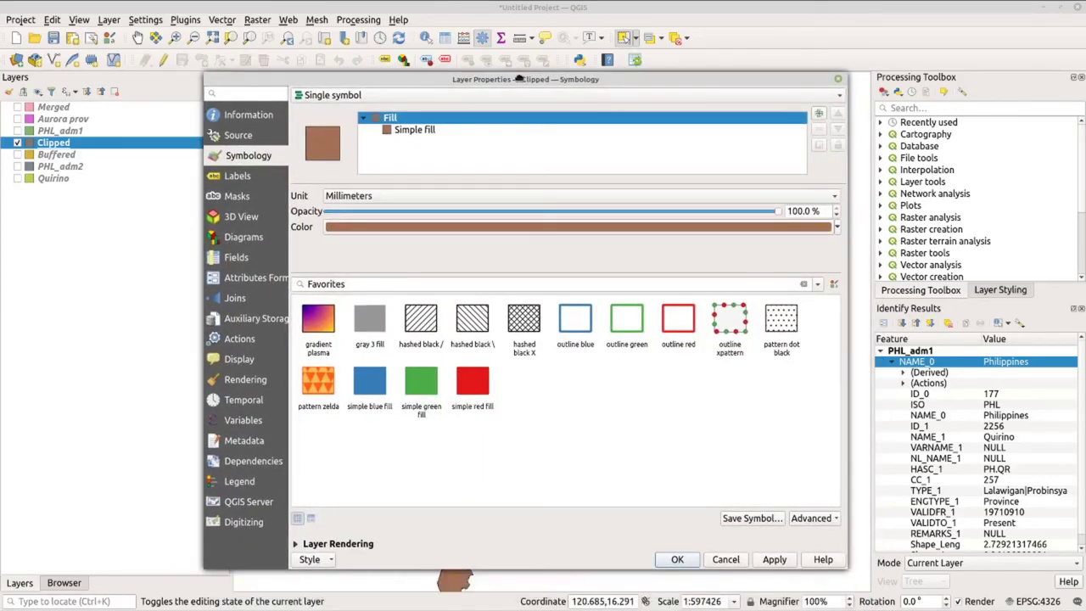
pyautogui.moveTo(519, 79); pyautogui.dragTo(507, 59)
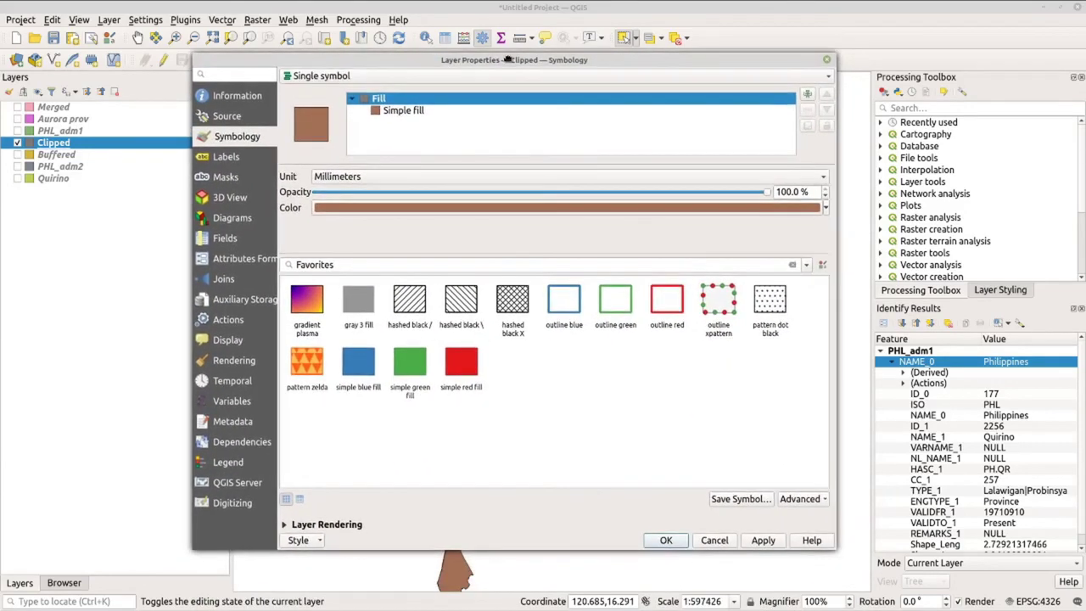
pyautogui.click(363, 77)
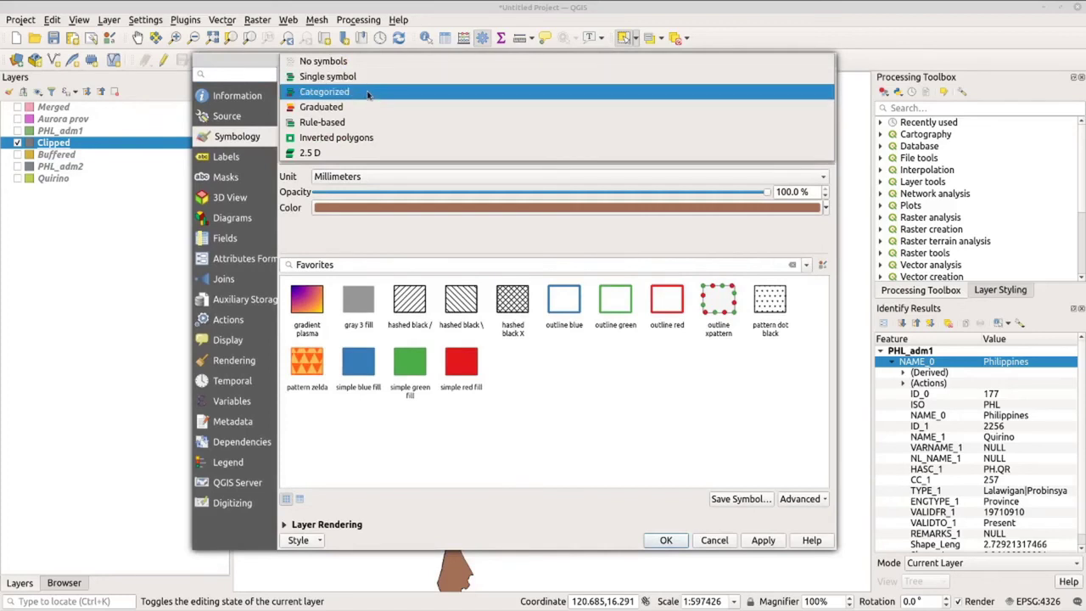
pyautogui.click(368, 93)
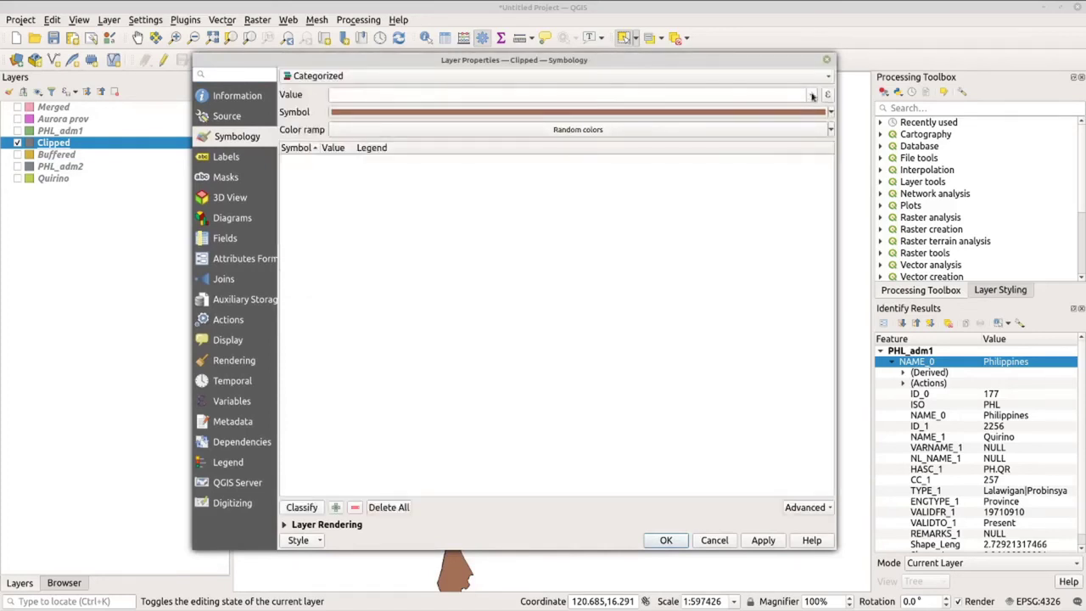
pyautogui.click(812, 96)
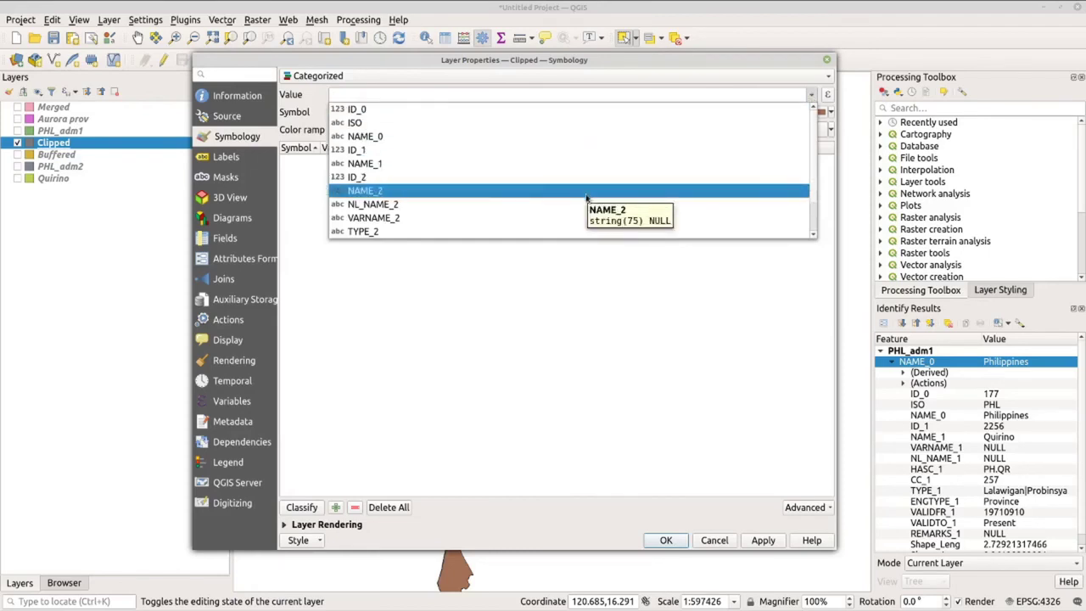
pyautogui.click(585, 192)
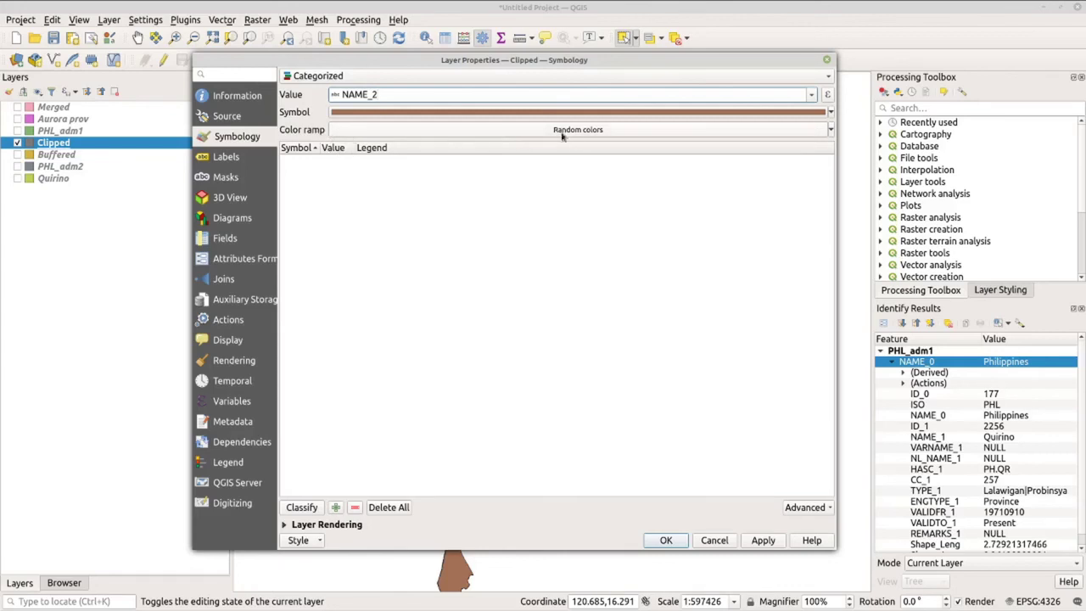
# Step: Keep the random color ramp, classify the NAME_2 categories and apply the symbology to the Clipped layer
pyautogui.click(831, 132)
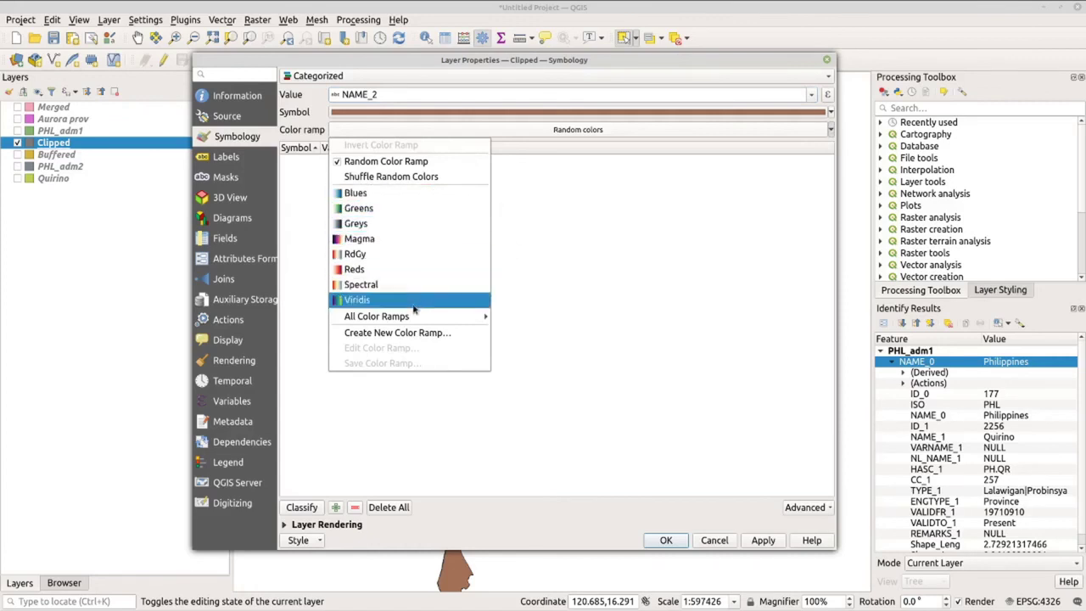
pyautogui.moveTo(482, 322)
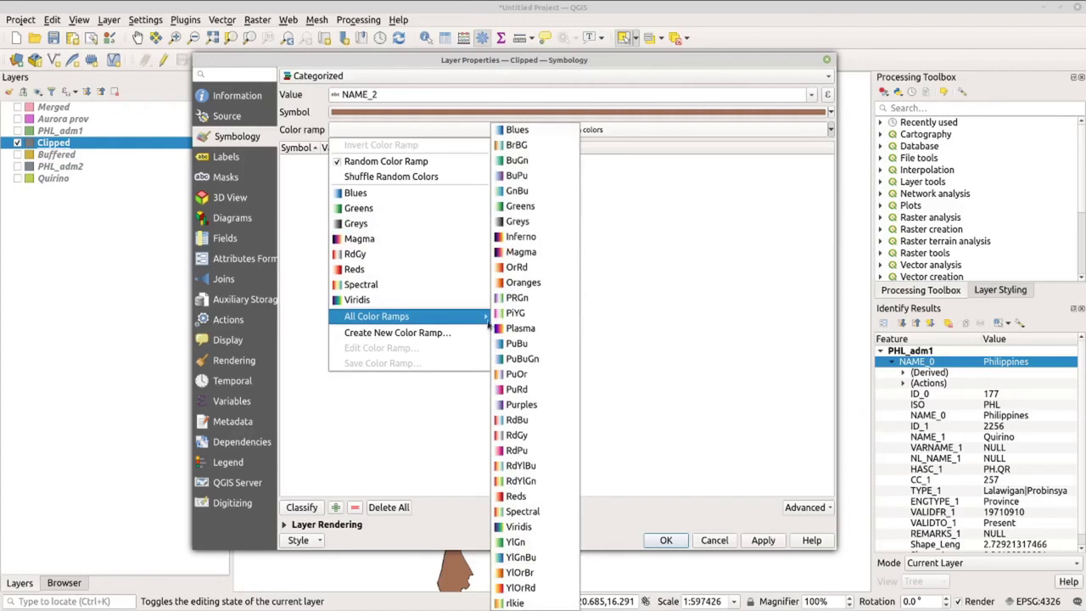
pyautogui.click(745, 304)
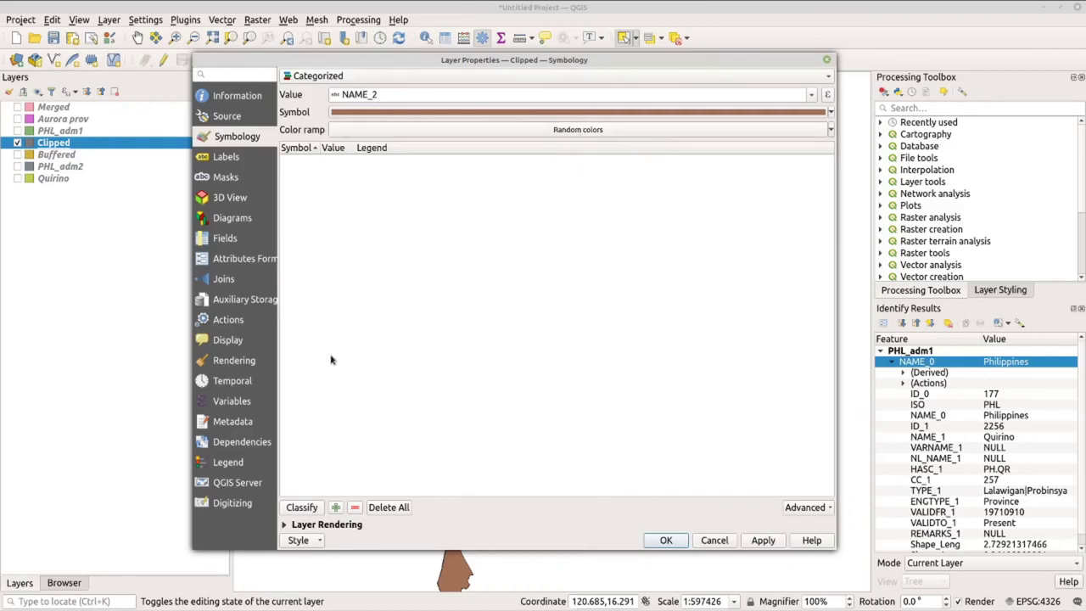
pyautogui.click(304, 508)
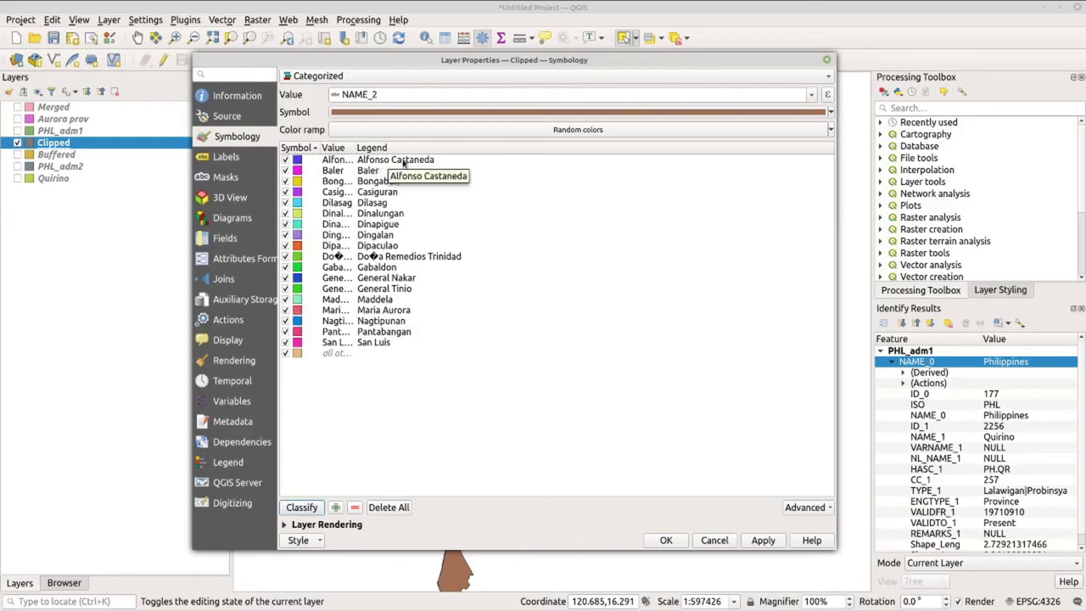
pyautogui.click(666, 540)
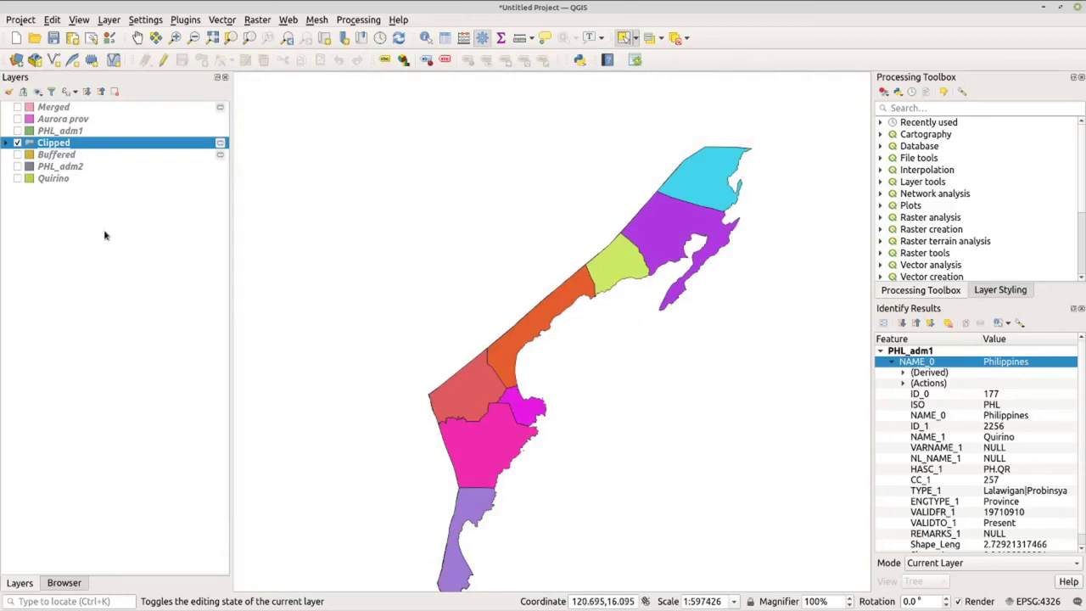
# Step: Turn on Single Labels for the Clipped layer with NAME_2 as the label field
pyautogui.rightClick(109, 144)
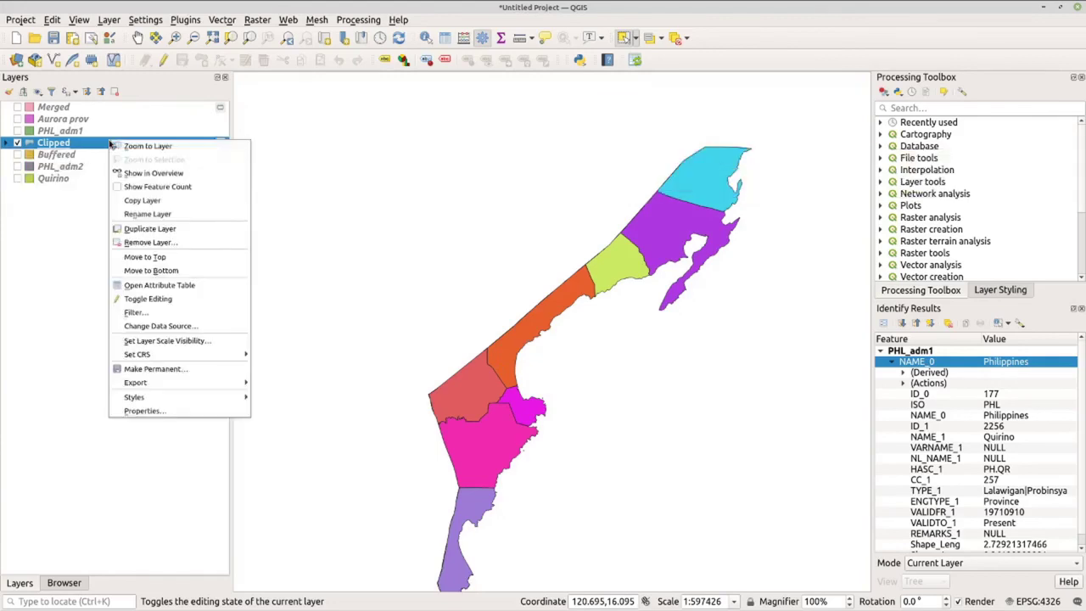
pyautogui.click(167, 411)
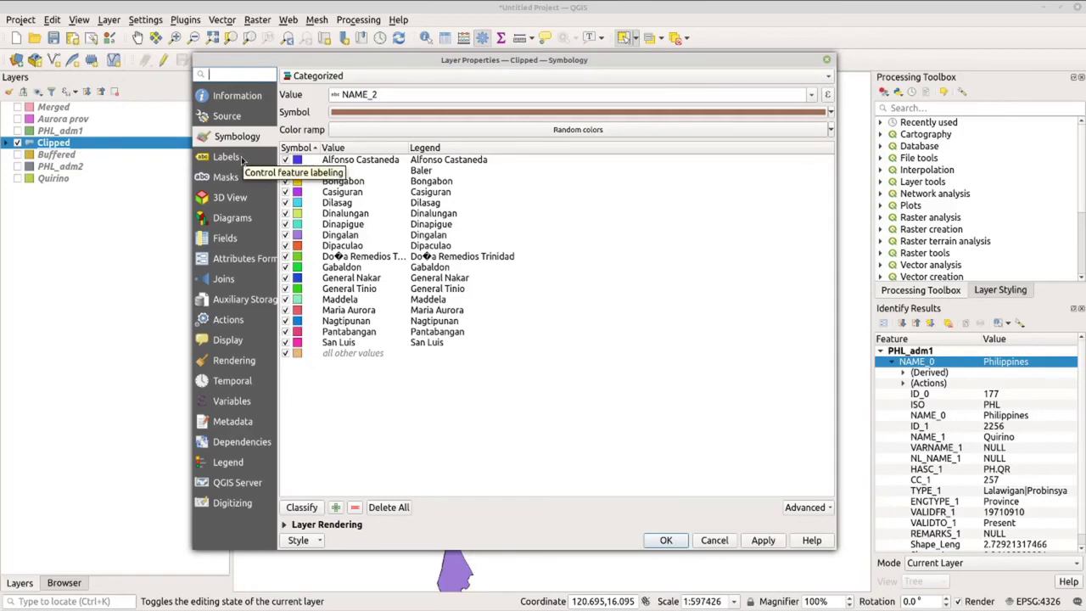
pyautogui.click(242, 160)
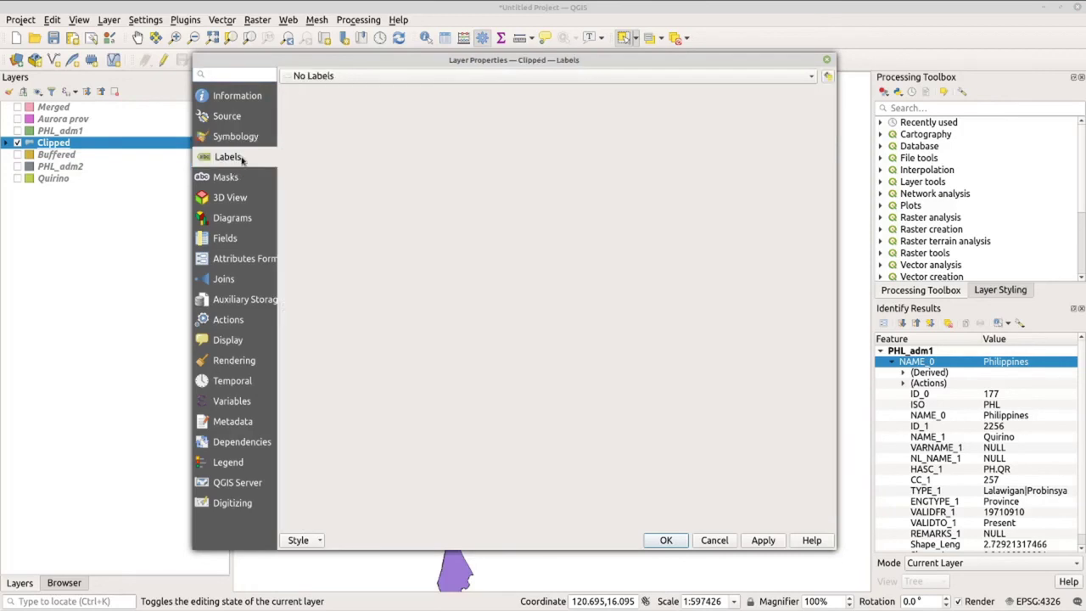
pyautogui.click(336, 78)
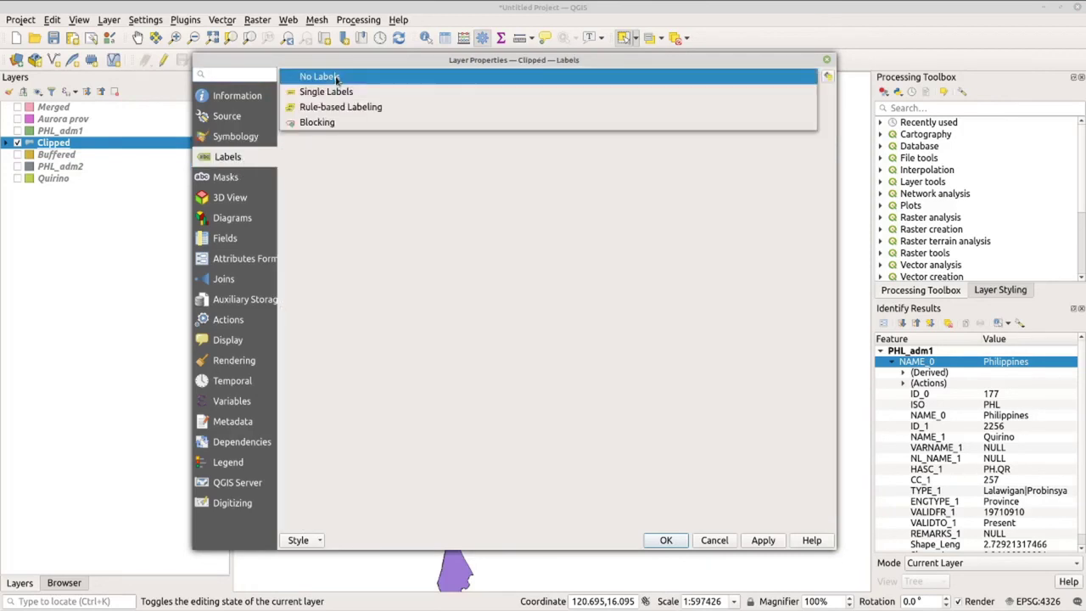
pyautogui.click(343, 94)
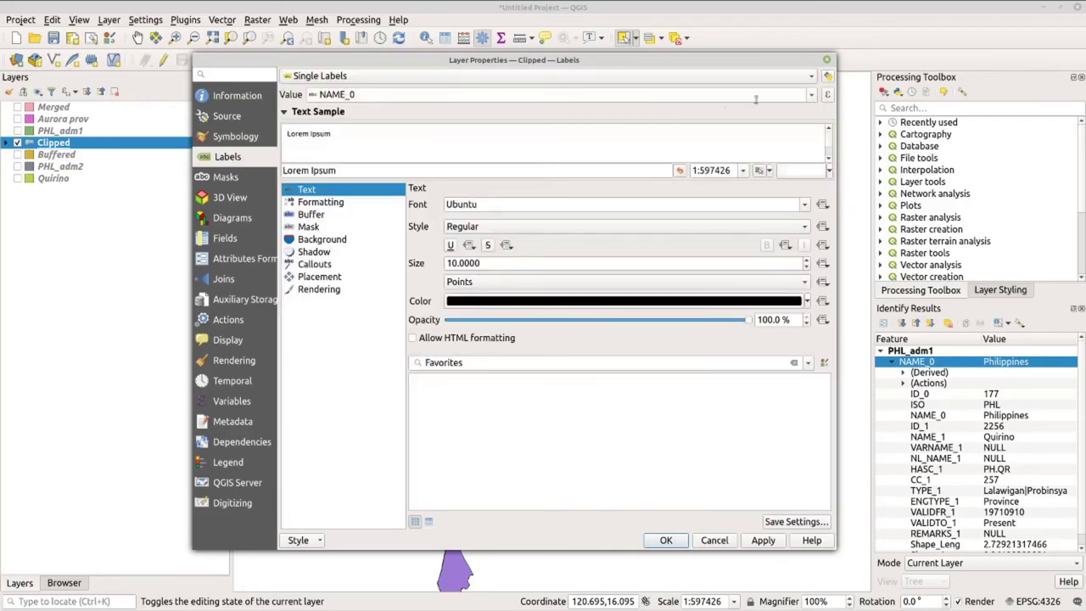
pyautogui.click(812, 97)
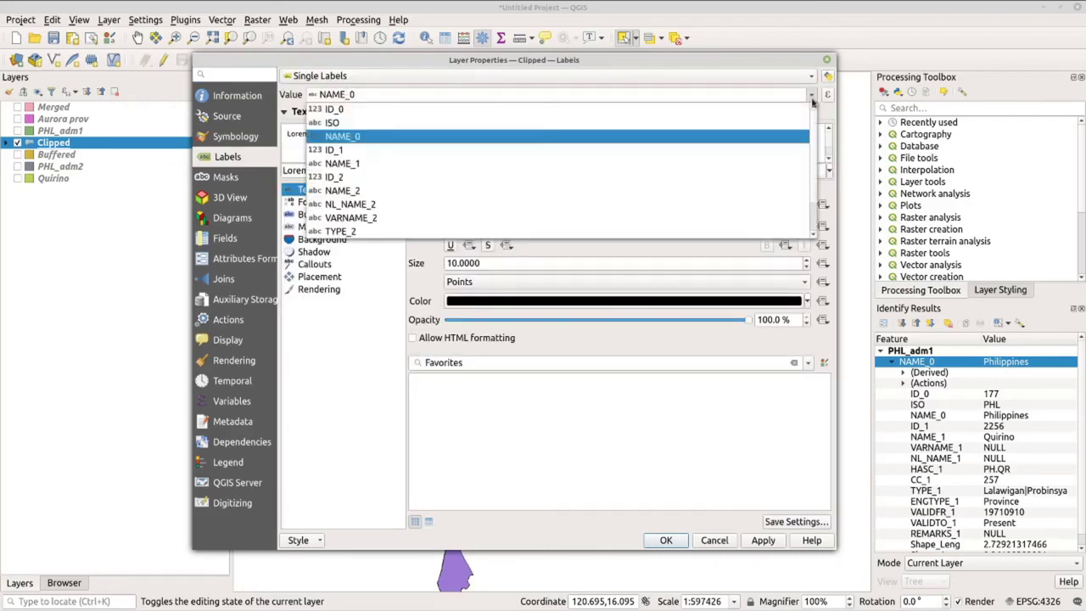
pyautogui.click(717, 190)
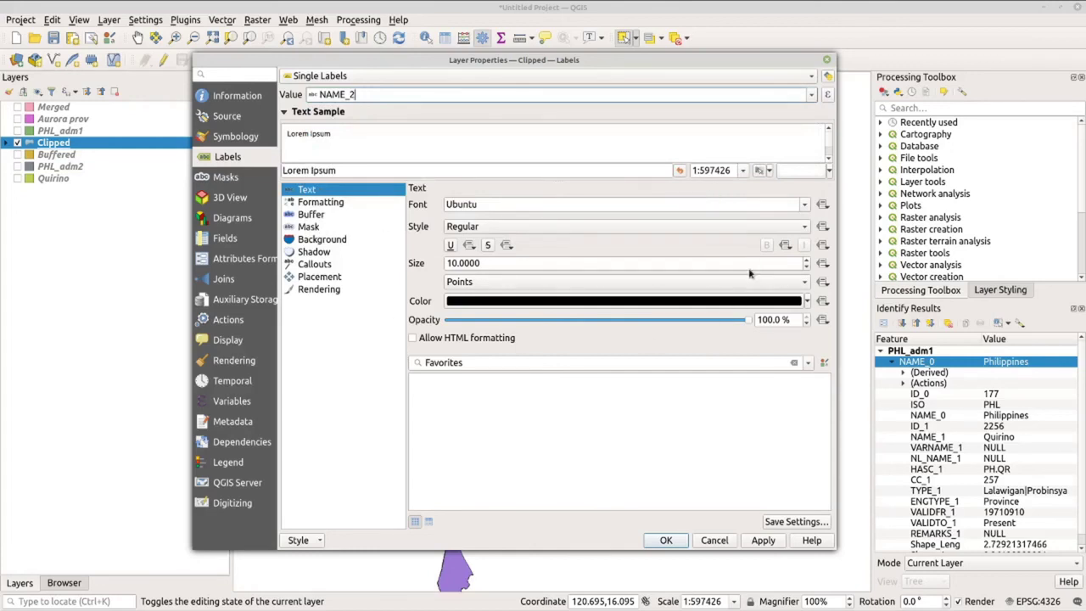
# Step: Set the label text size to 14 points and apply the labels to the Clipped layer
pyautogui.moveTo(731, 268); pyautogui.dragTo(330, 247)
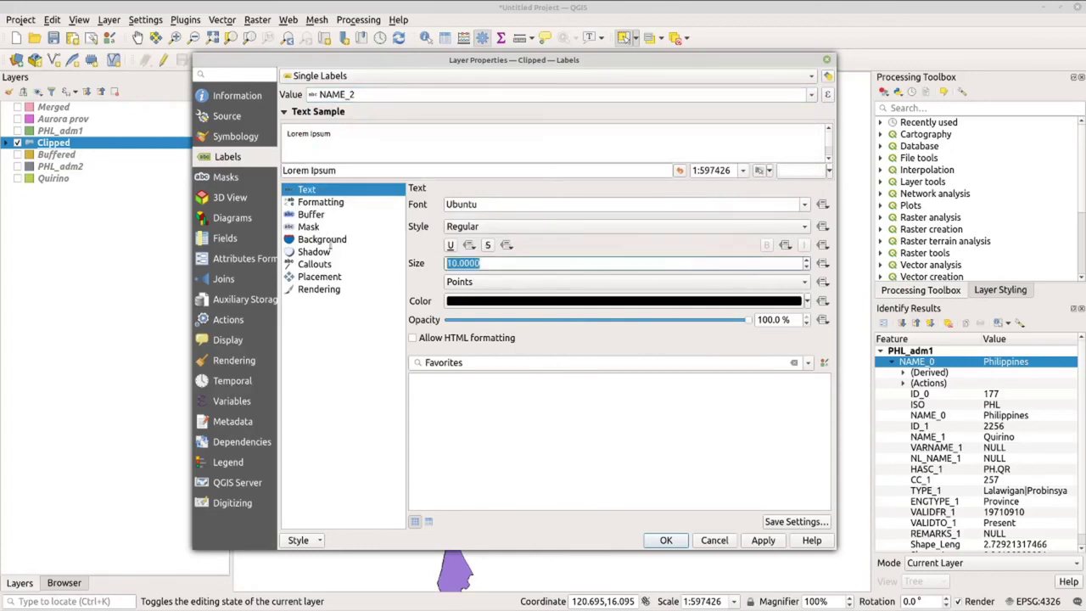
pyautogui.write('14')
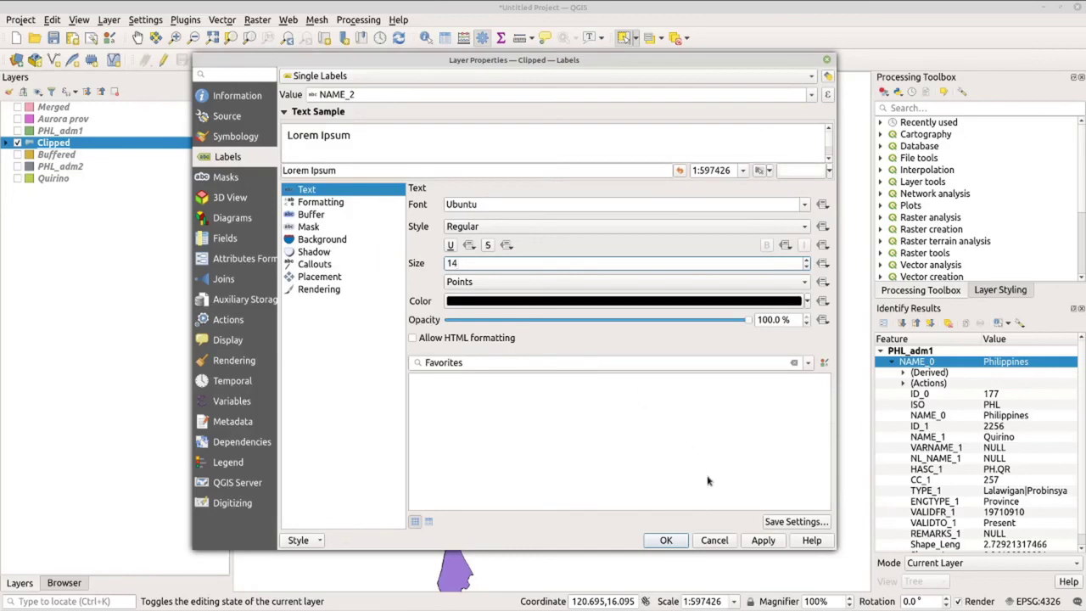
pyautogui.click(756, 540)
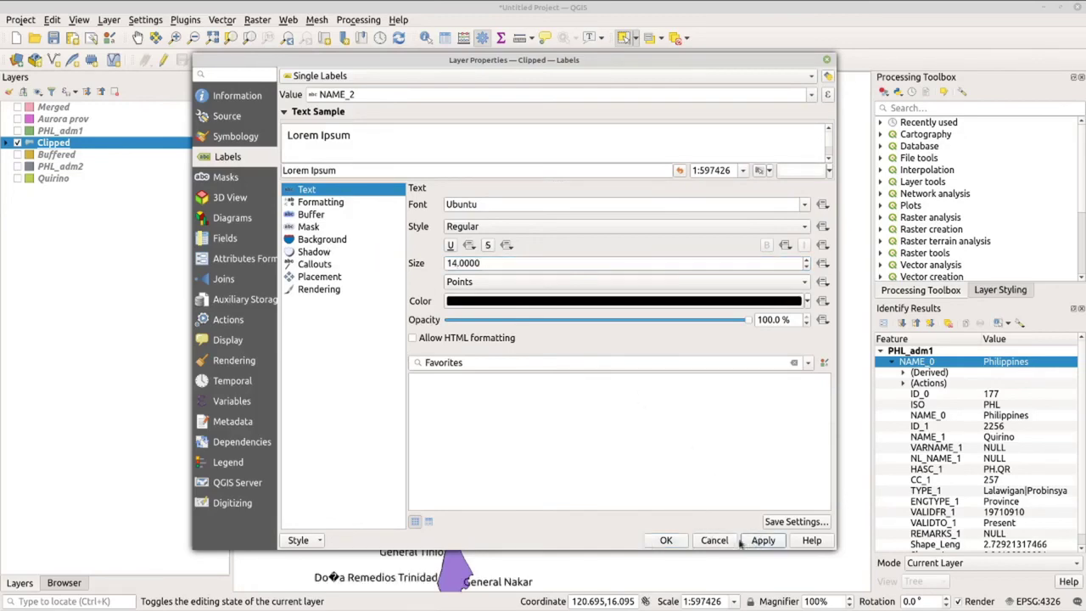
pyautogui.click(666, 540)
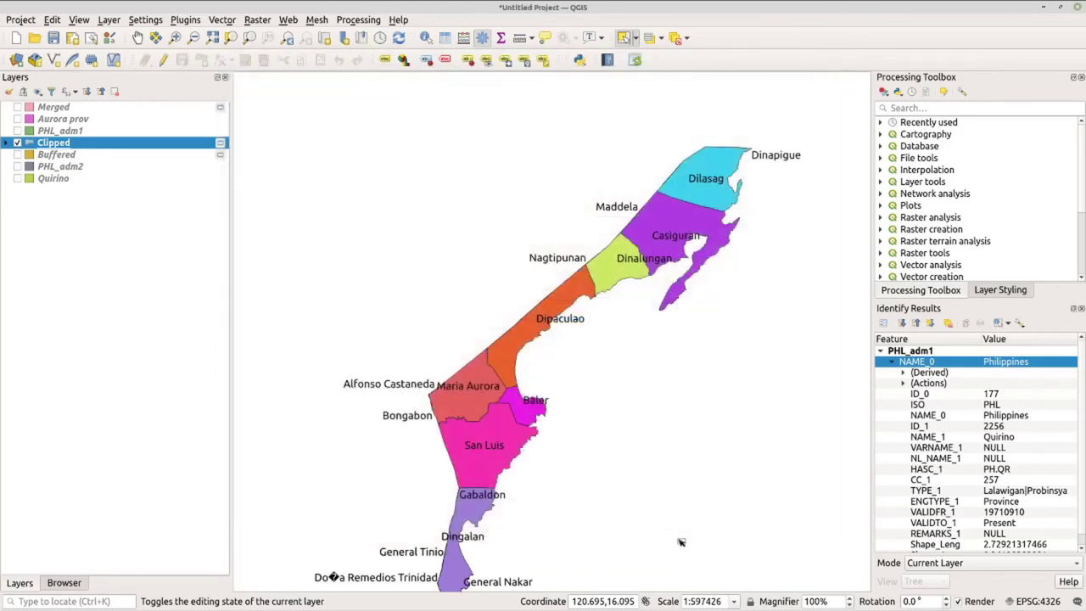